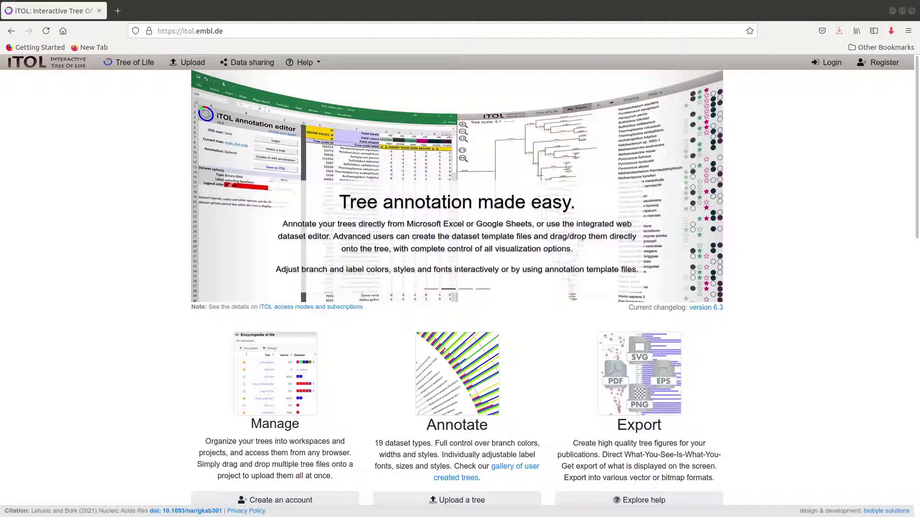
# Step: Switch from the iTOL homepage in Firefox to the Files window showing the Desktop
pyautogui.hotkey('alt', 'Tab')
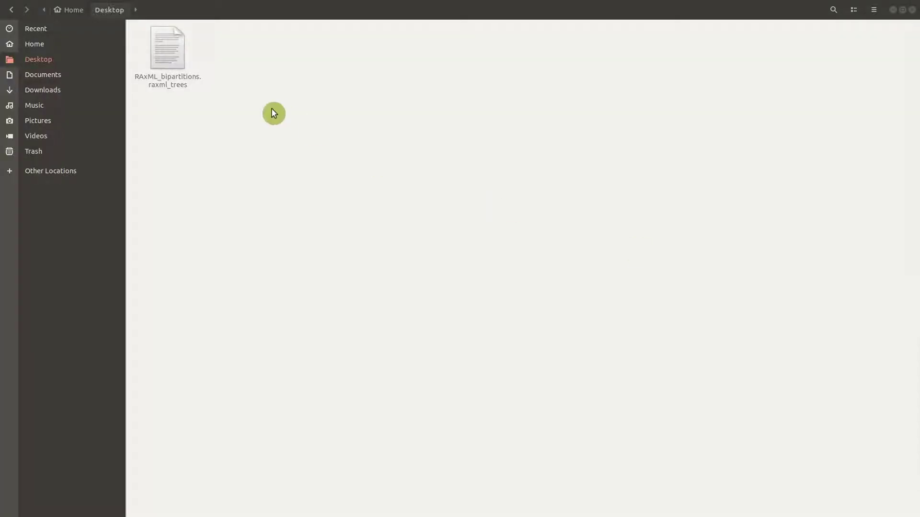
# Step: Select, then deselect, RAxML_bipartitions.raxml_trees on the Desktop, and return to the iTOL homepage
pyautogui.click(173, 58)
pyautogui.click(261, 81)
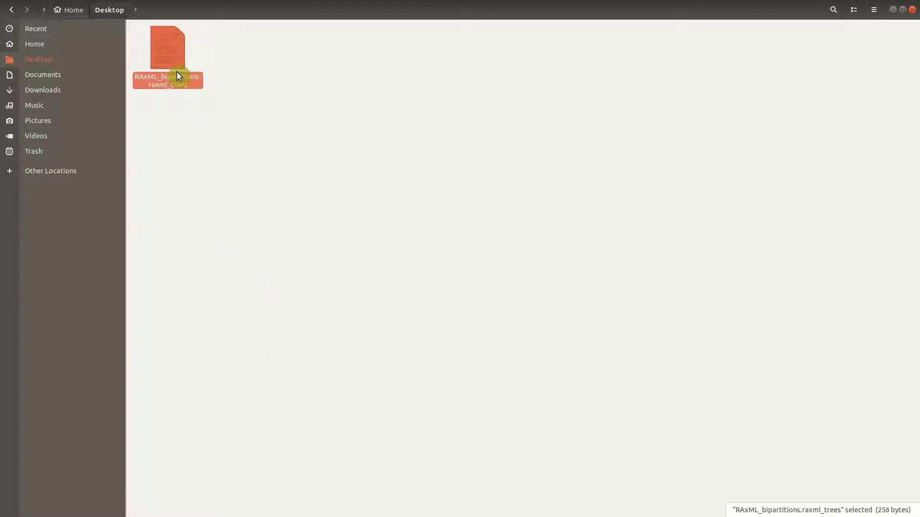
pyautogui.click(236, 130)
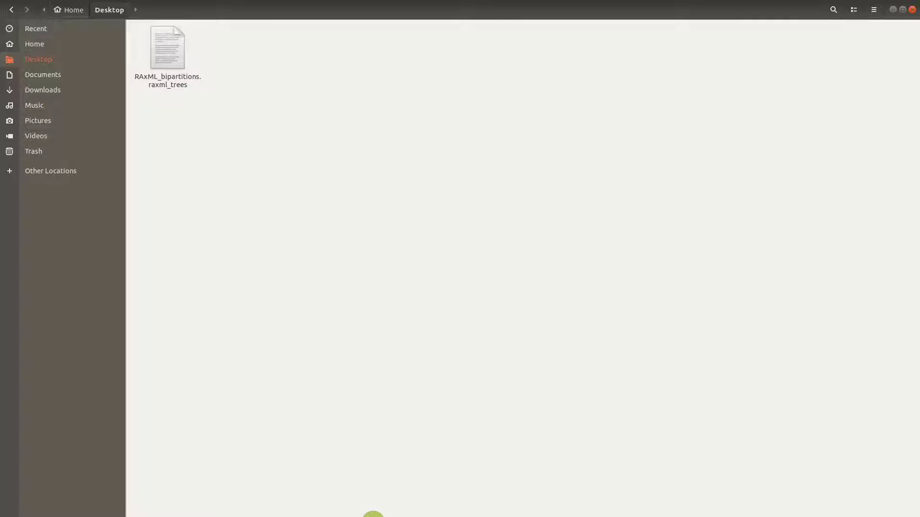
pyautogui.click(372, 515)
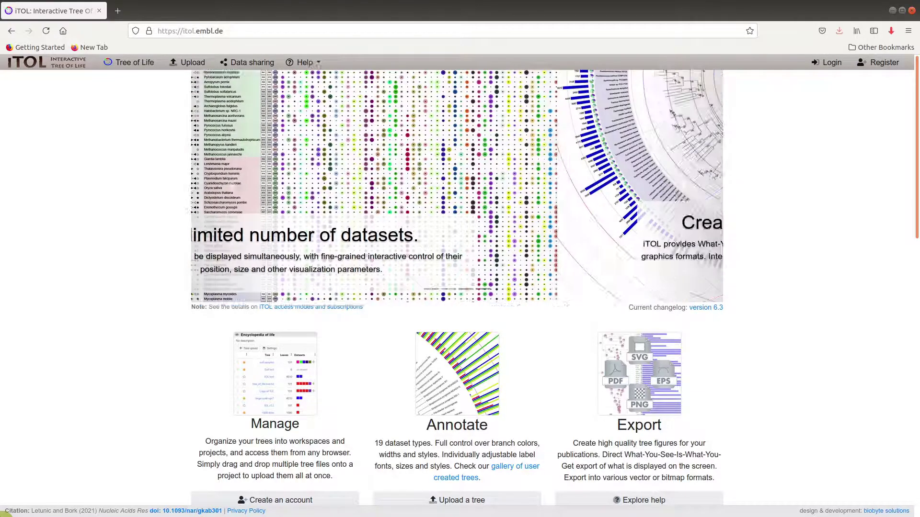
# Step: Zoom the iTOL homepage to 130% and open the 'Upload a tree' page
pyautogui.scroll(-4, 403, 433)
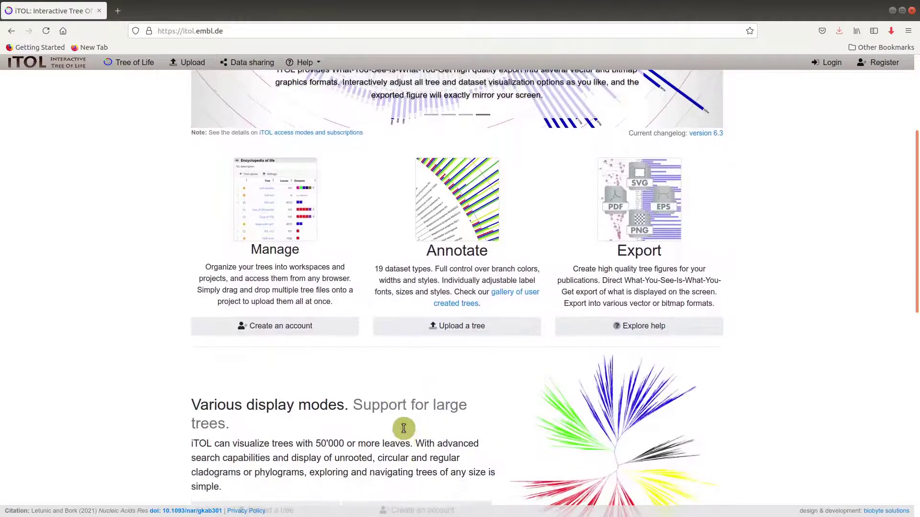
pyautogui.scroll(1, 404, 433)
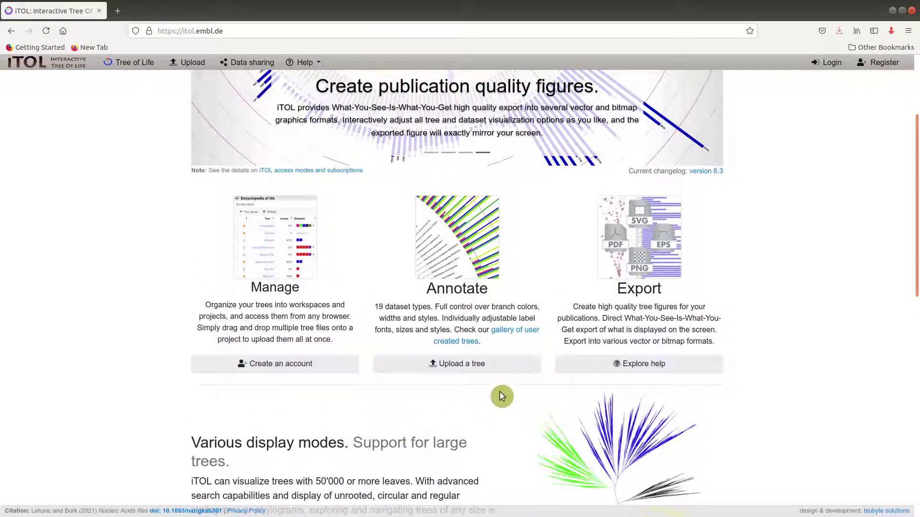
pyautogui.hotkey('ctrl', '+')
pyautogui.hotkey('ctrl', '+')
pyautogui.hotkey('ctrl', '+')
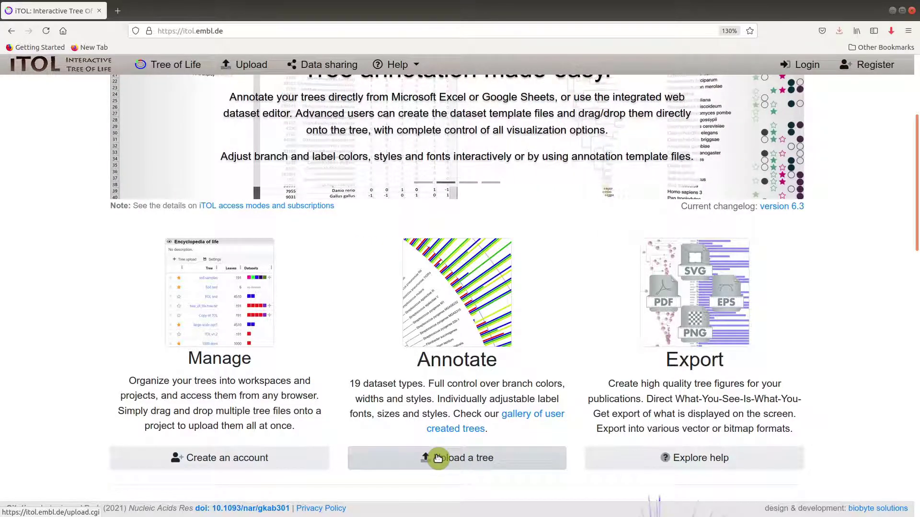
pyautogui.click(438, 458)
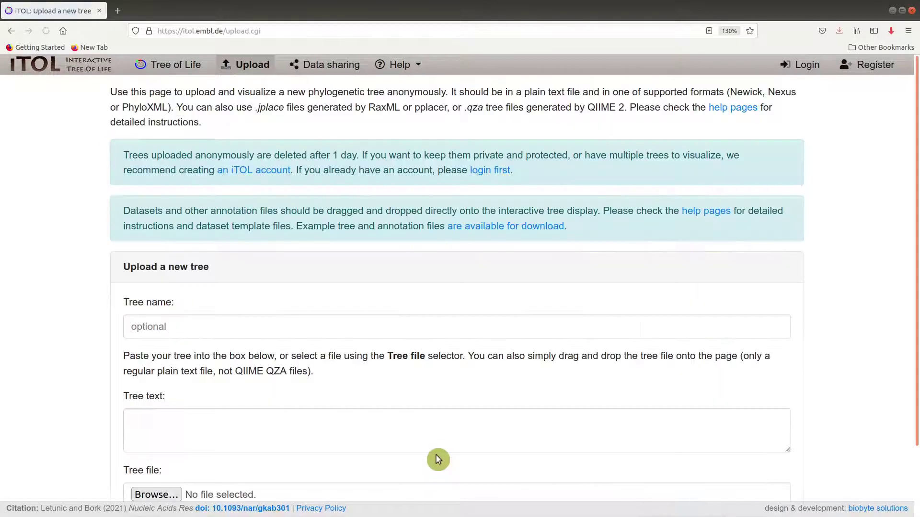
# Step: Upload RAxML_bipartitions.raxml_trees from the Desktop as the new iTOL tree
pyautogui.scroll(-3, 438, 460)
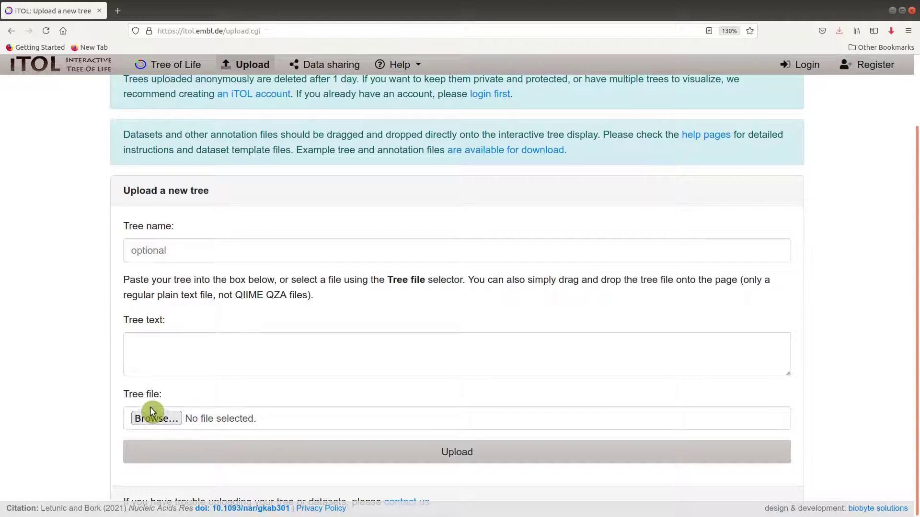
pyautogui.click(159, 420)
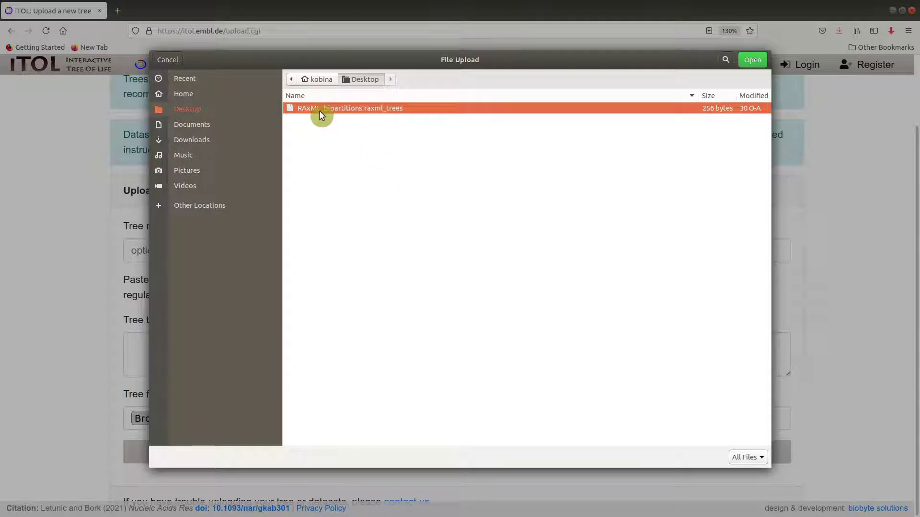
pyautogui.click(750, 59)
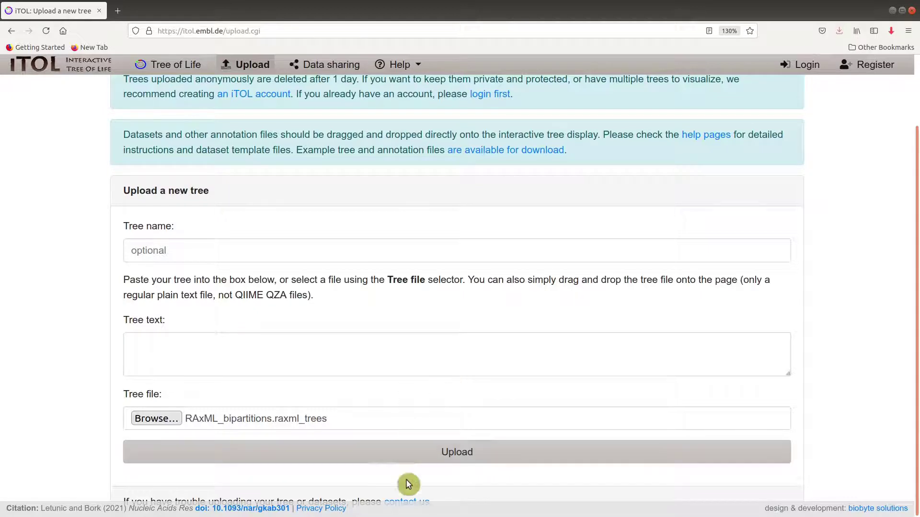
pyautogui.click(459, 452)
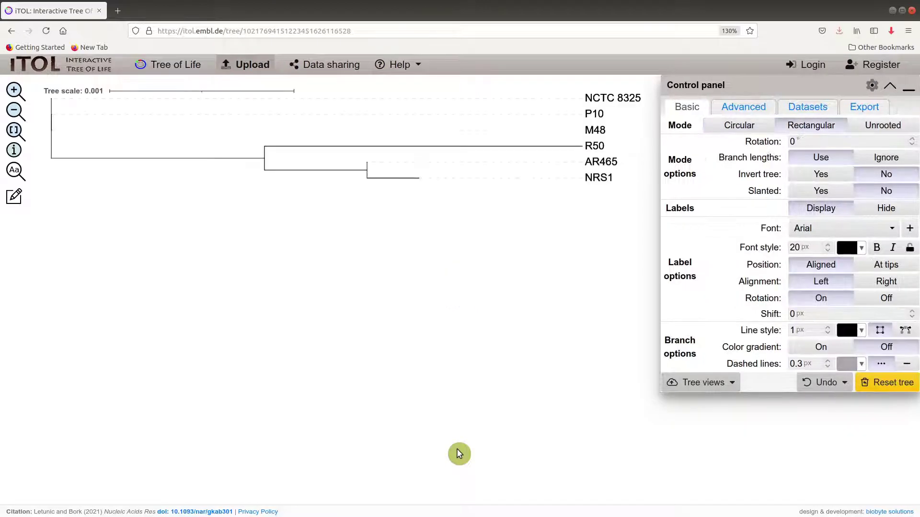
# Step: Look through the Control panel's Advanced, Datasets, Export and Basic tabs, then collapse the panel
pyautogui.moveTo(415, 146)
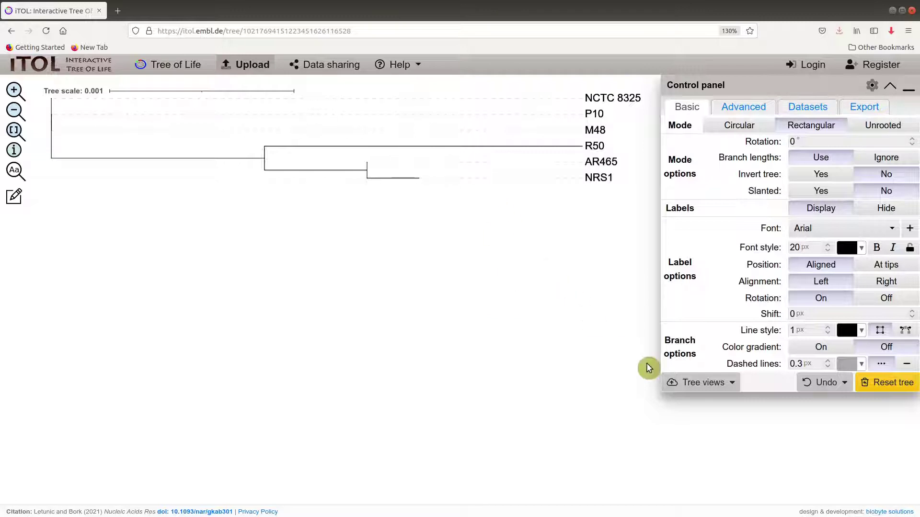
pyautogui.click(893, 89)
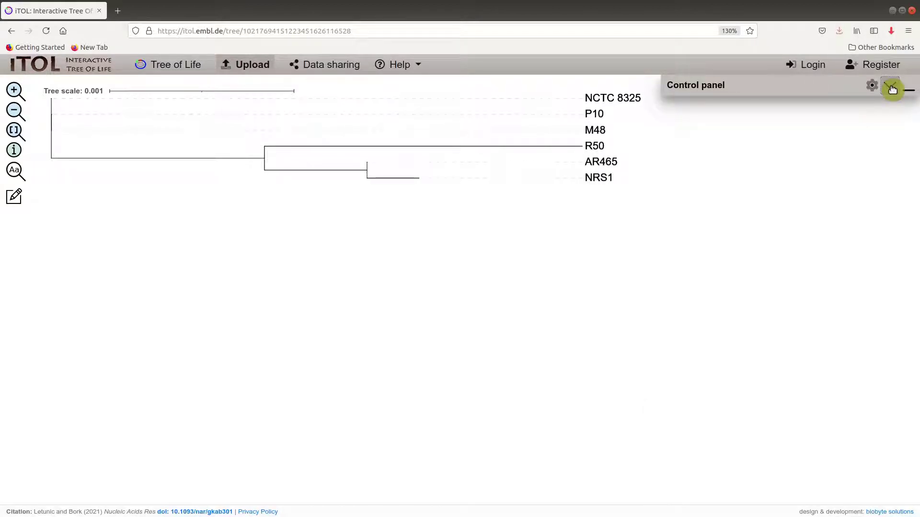
pyautogui.click(892, 89)
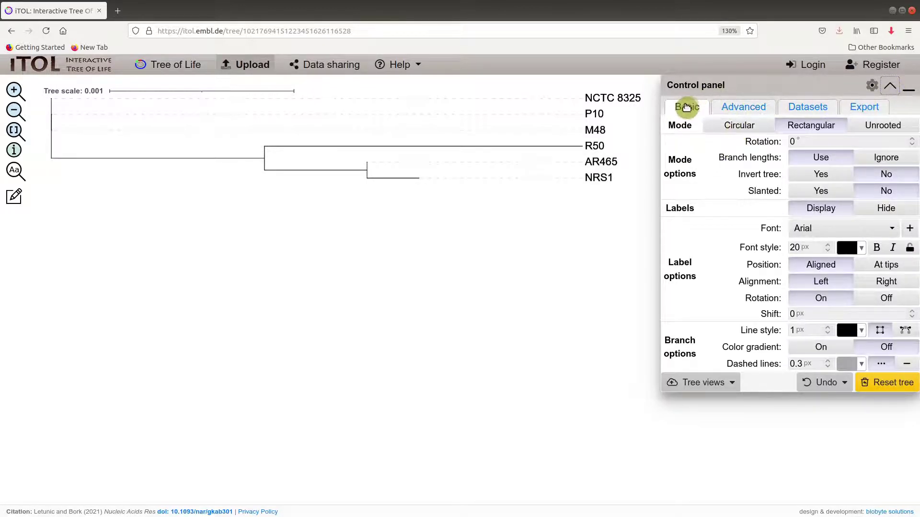
pyautogui.click(745, 108)
pyautogui.click(816, 110)
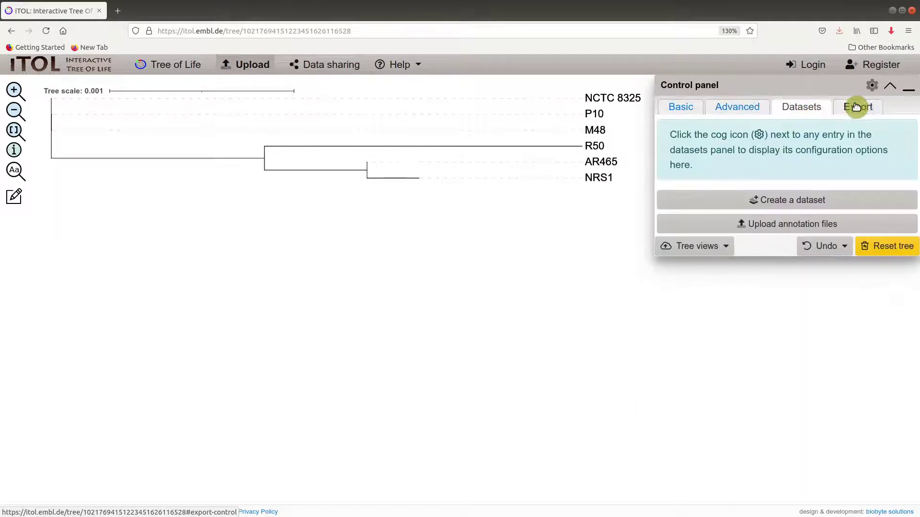
pyautogui.click(856, 106)
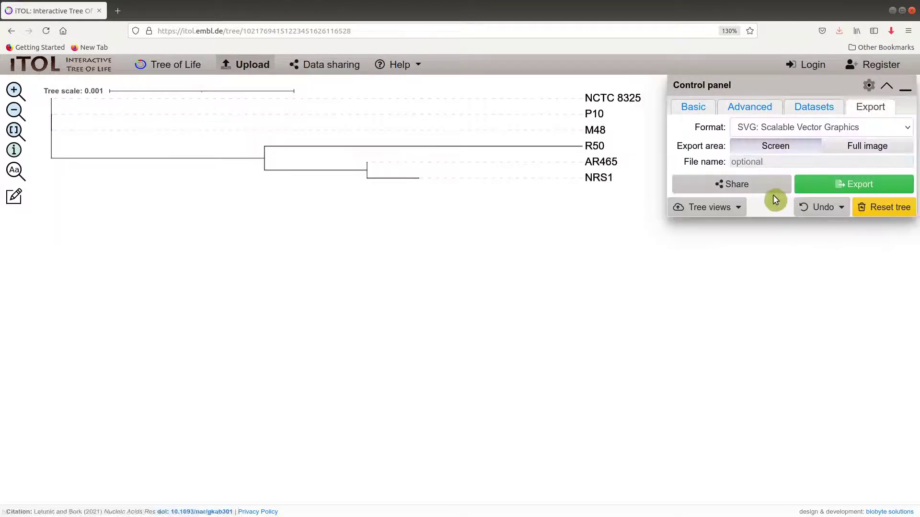
pyautogui.click(691, 108)
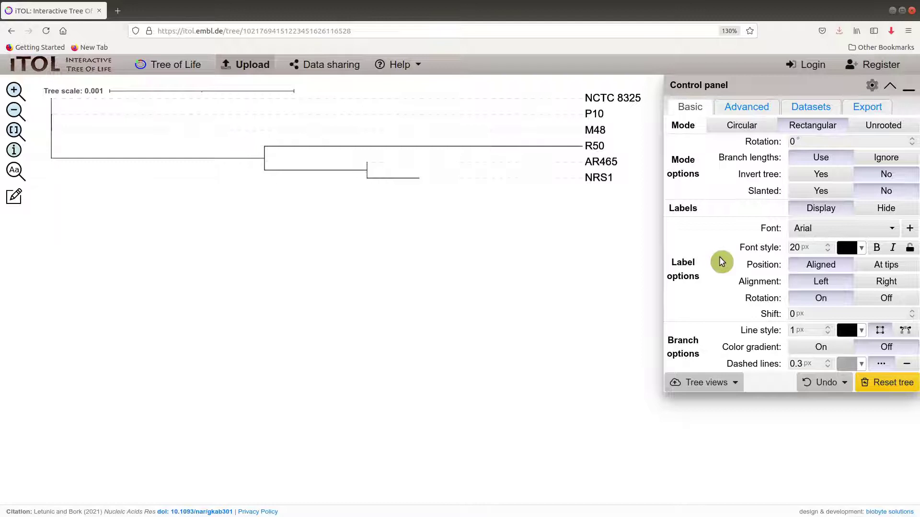
pyautogui.click(893, 90)
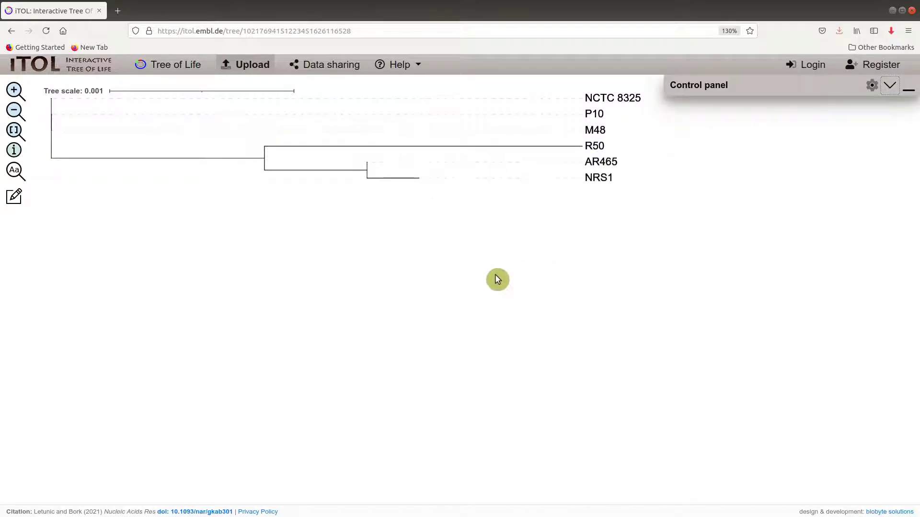
# Step: Drag the tree lower-right, zoom far in, then back out until all six leaves fit
pyautogui.moveTo(428, 126); pyautogui.dragTo(555, 217)
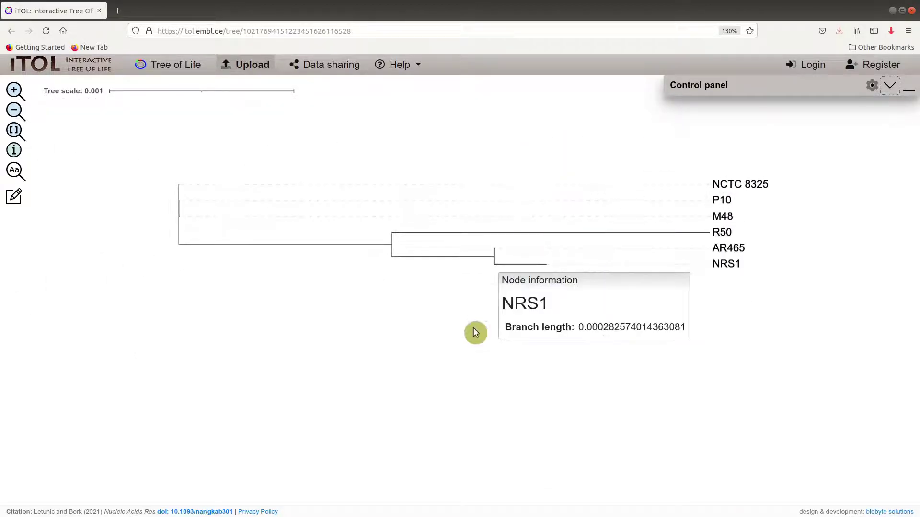
pyautogui.scroll(-1, 474, 329)
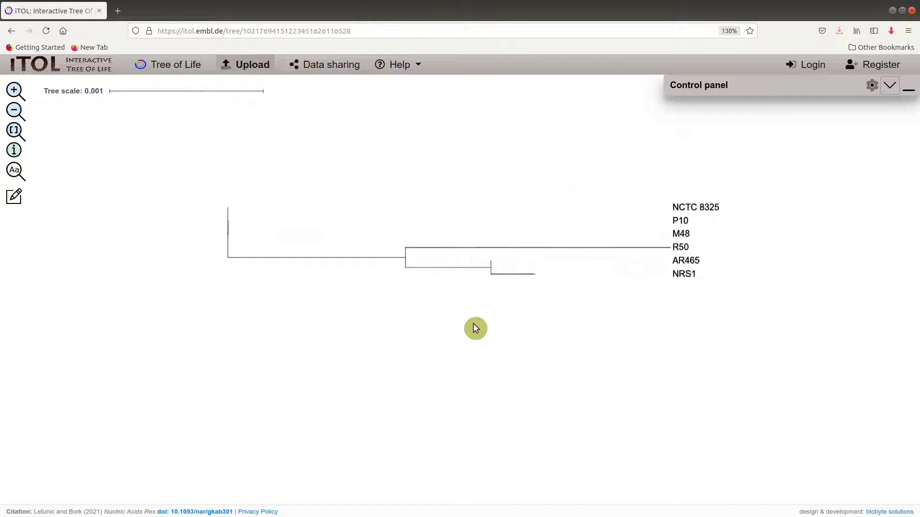
pyautogui.scroll(1, 475, 329)
pyautogui.scroll(-5, 476, 329)
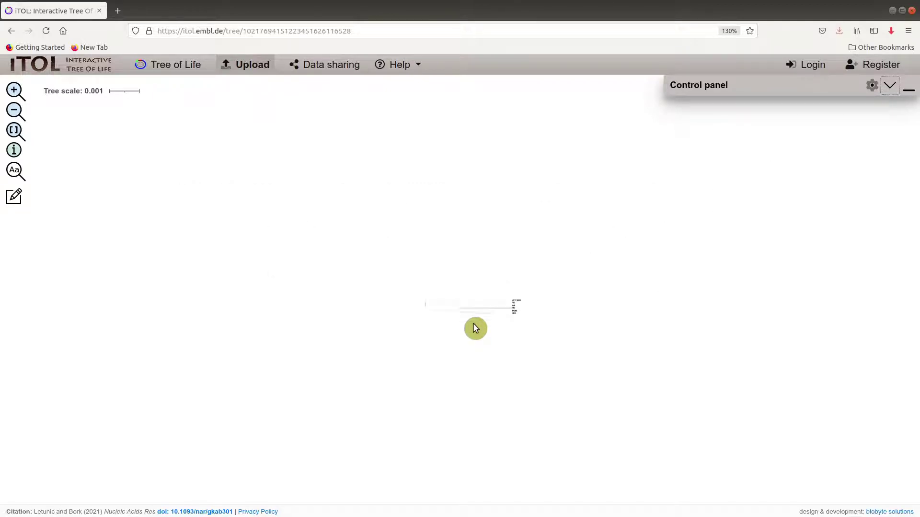
pyautogui.scroll(-1, 475, 328)
pyautogui.scroll(3, 475, 330)
pyautogui.scroll(3, 473, 330)
pyautogui.scroll(3, 473, 330)
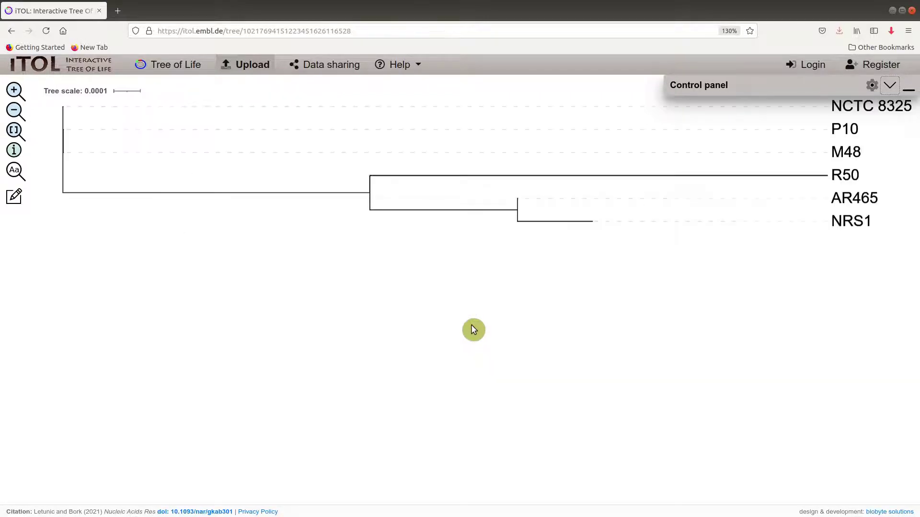
pyautogui.scroll(-2, 473, 331)
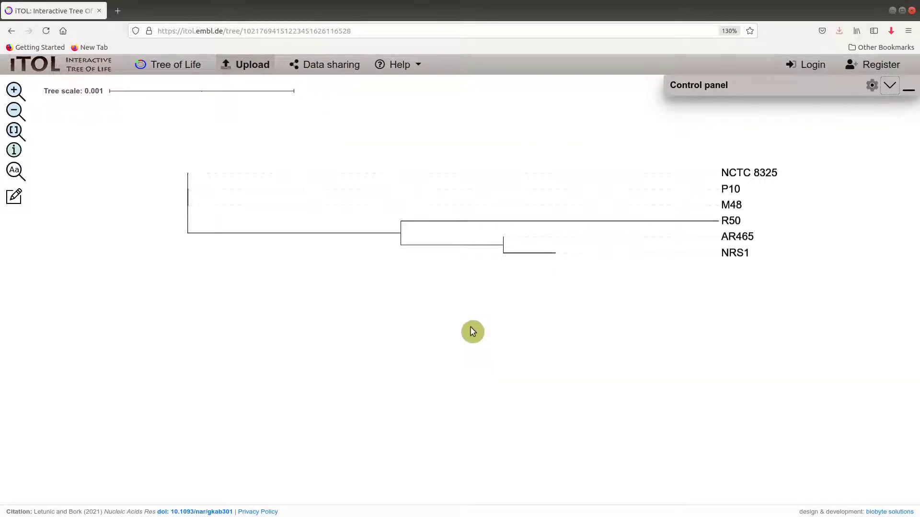
pyautogui.scroll(-1, 473, 332)
pyautogui.scroll(2, 473, 331)
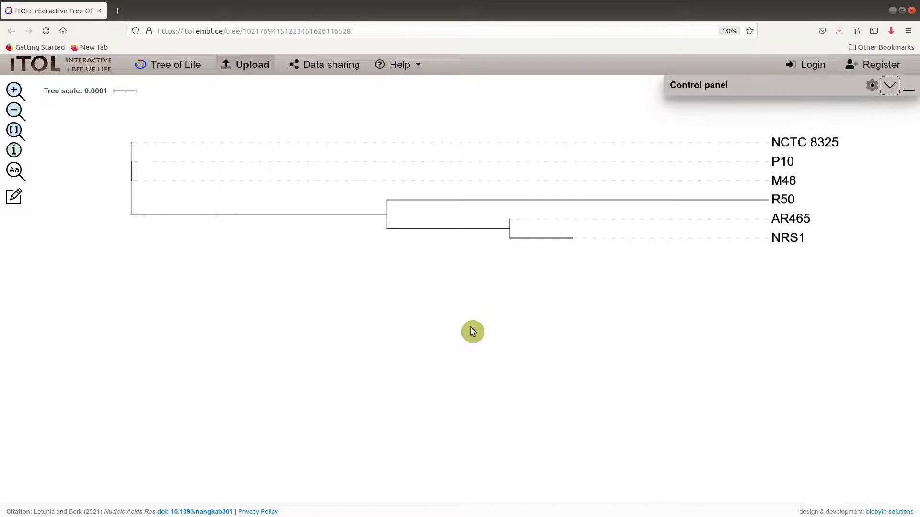
pyautogui.scroll(1, 472, 332)
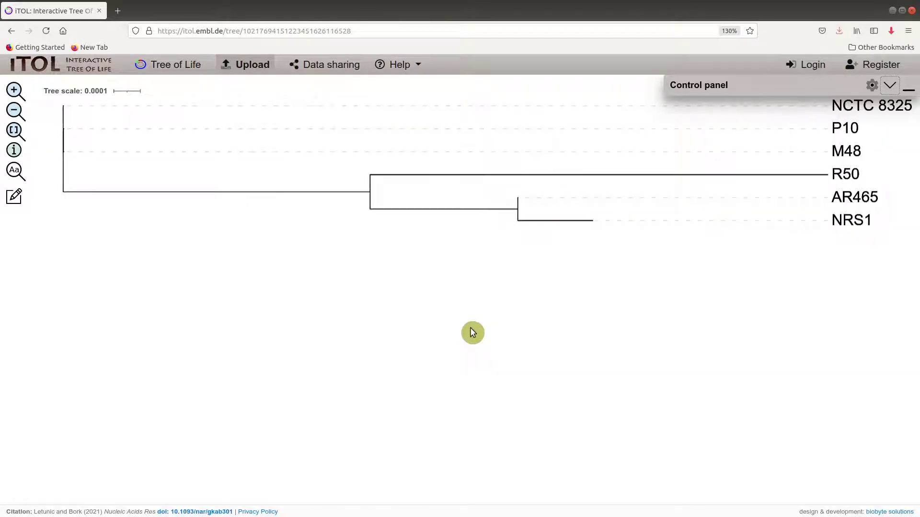
pyautogui.scroll(3, 472, 332)
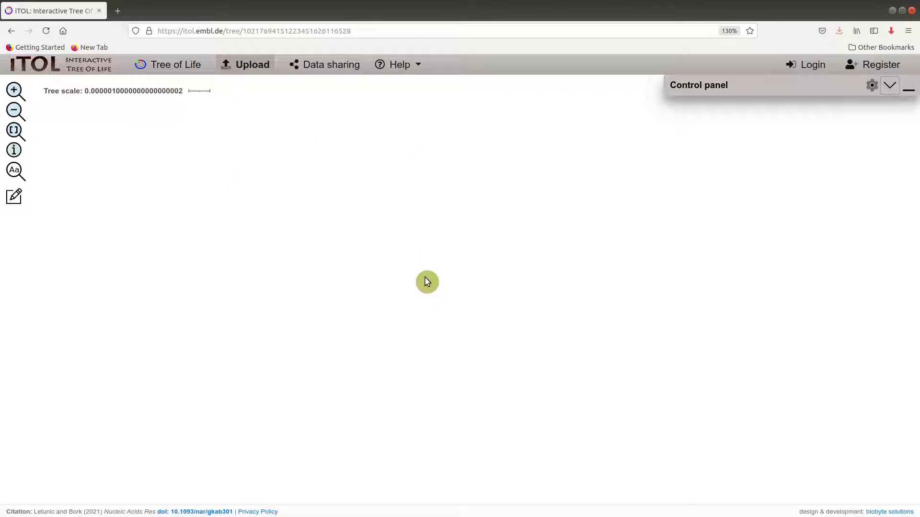
pyautogui.scroll(-3, 428, 282)
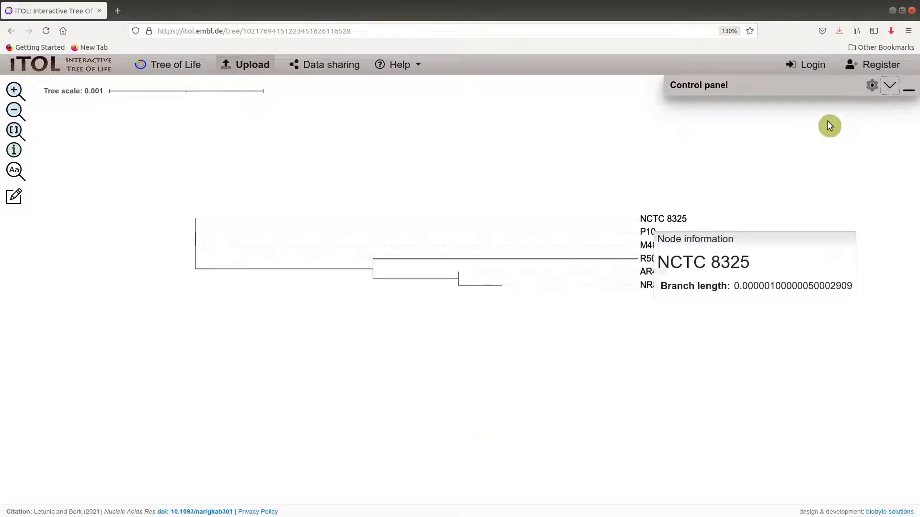
# Step: Set Branch lengths to Ignore on the Basic tab and switch the tree to Circular mode
pyautogui.click(889, 86)
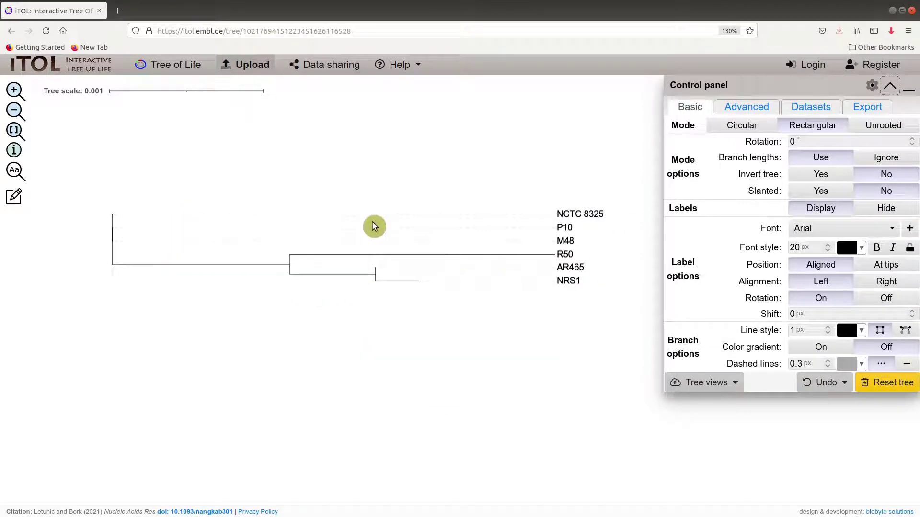
pyautogui.moveTo(493, 214)
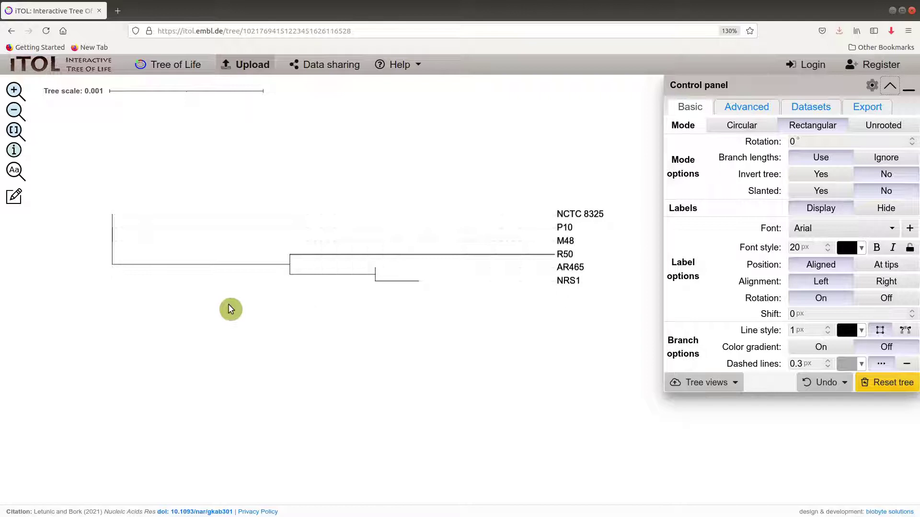
pyautogui.moveTo(130, 266)
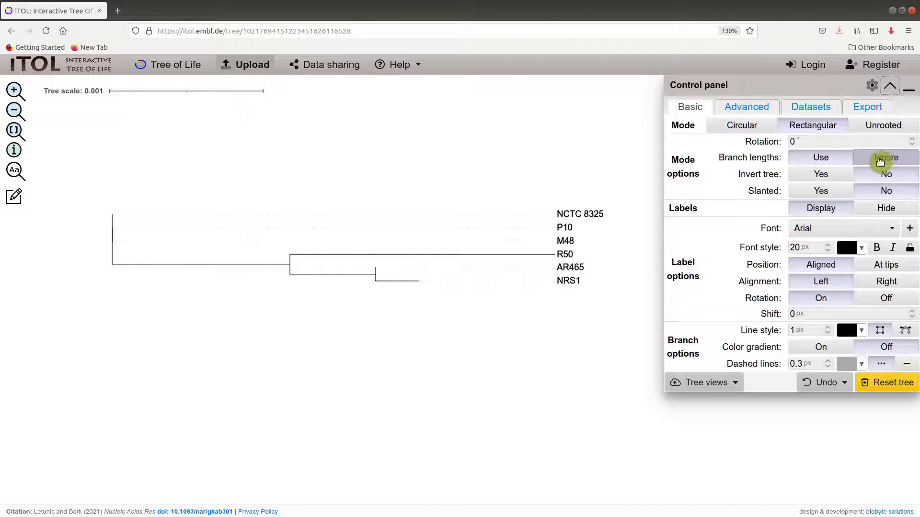
pyautogui.click(894, 162)
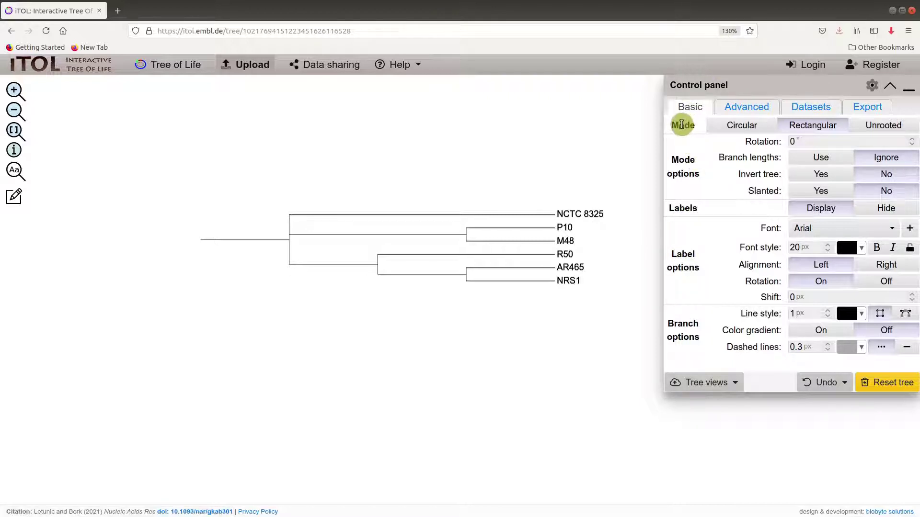
pyautogui.click(734, 130)
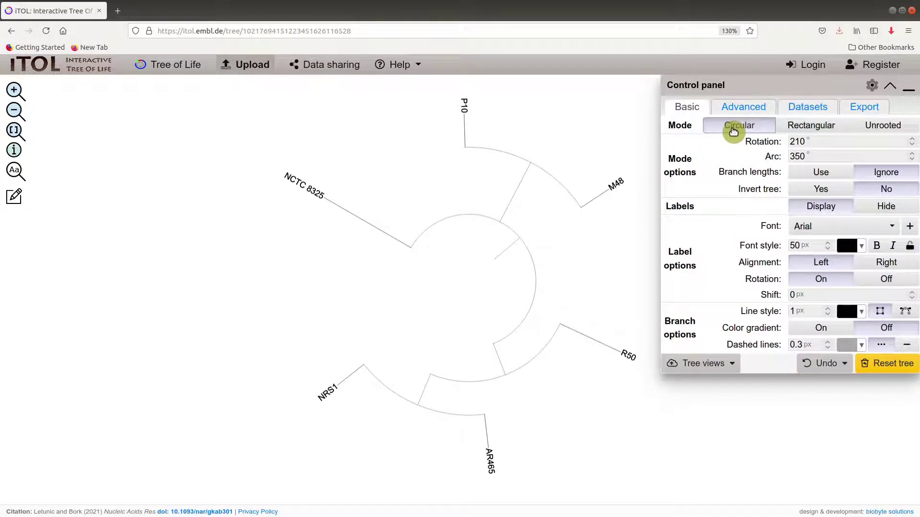
pyautogui.click(821, 130)
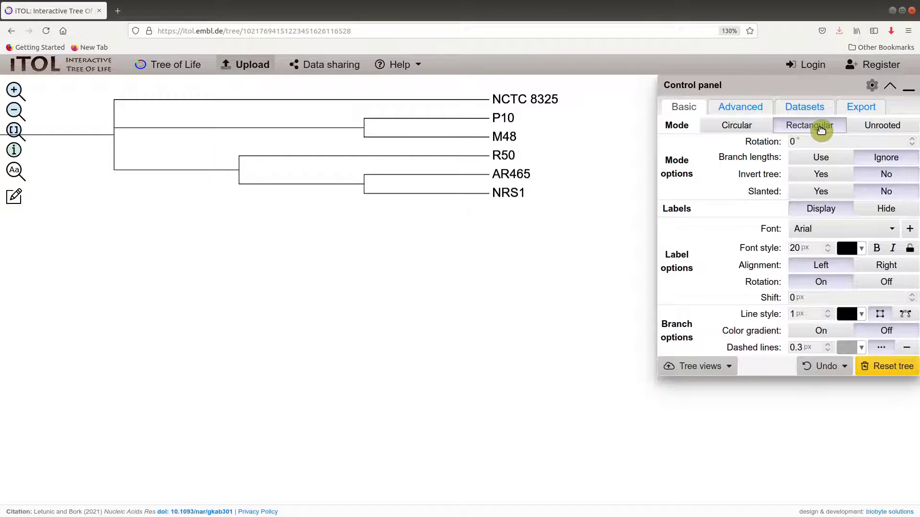
pyautogui.click(890, 130)
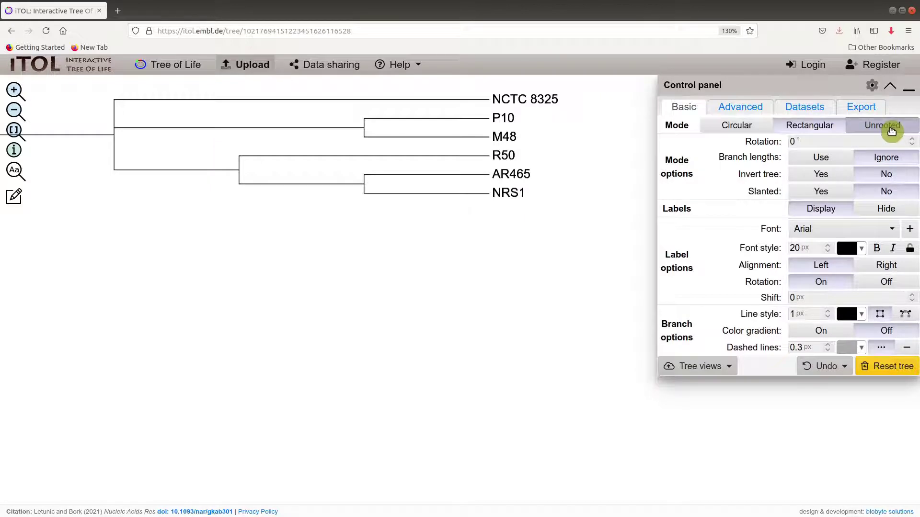
pyautogui.moveTo(555, 321); pyautogui.dragTo(566, 219)
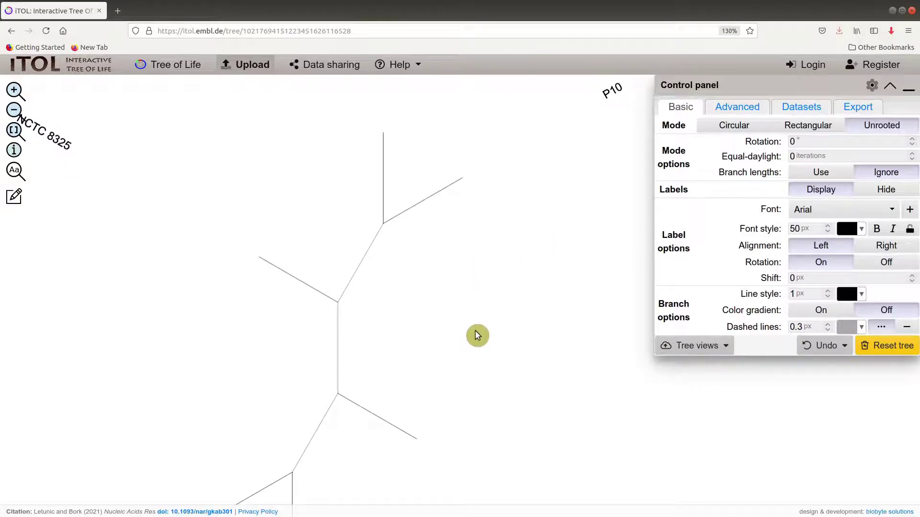
pyautogui.click(809, 126)
pyautogui.moveTo(499, 191)
pyautogui.moveTo(498, 191); pyautogui.dragTo(545, 343)
pyautogui.click(732, 126)
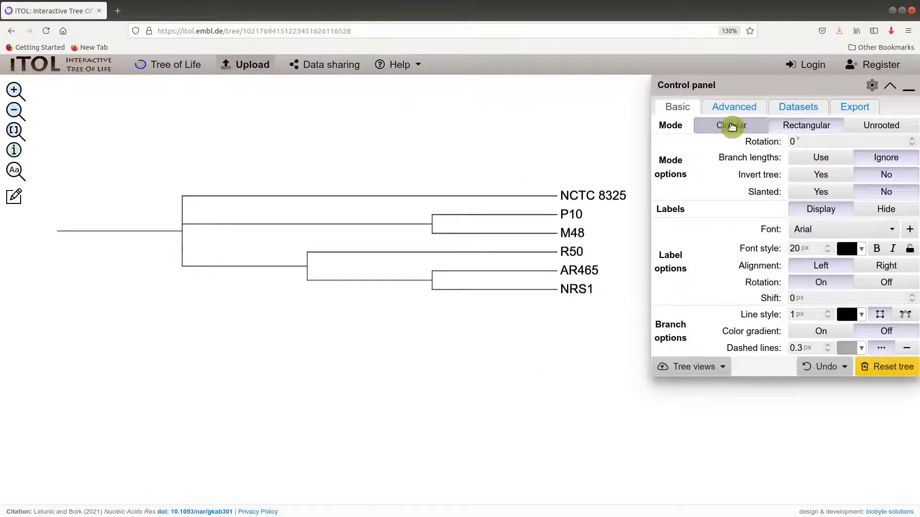
pyautogui.moveTo(568, 242); pyautogui.dragTo(508, 235)
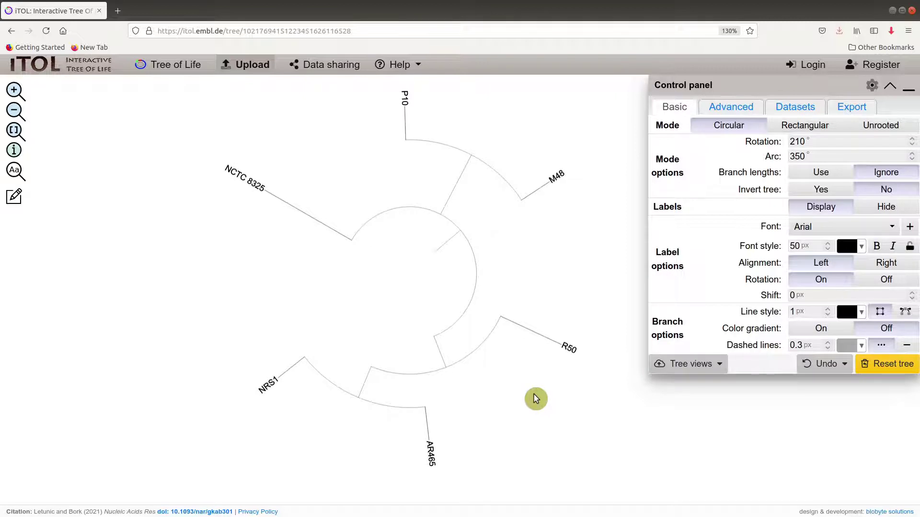
pyautogui.moveTo(492, 168)
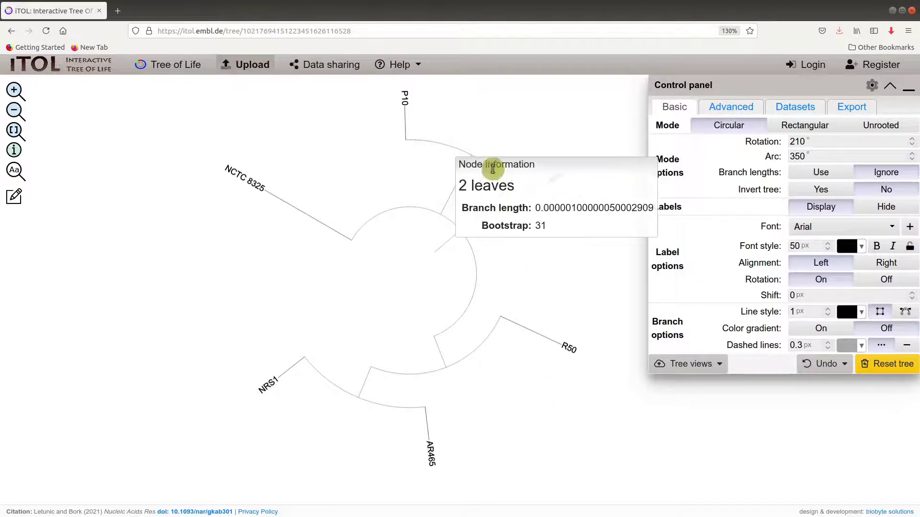
# Step: Nudge the Line style width up, then back down
pyautogui.moveTo(288, 197)
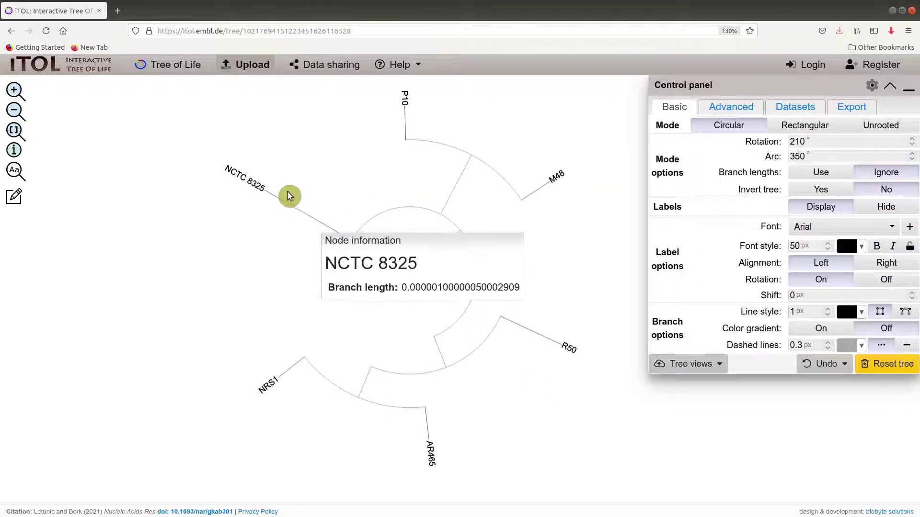
pyautogui.click(829, 310)
pyautogui.scroll(11, 829, 314)
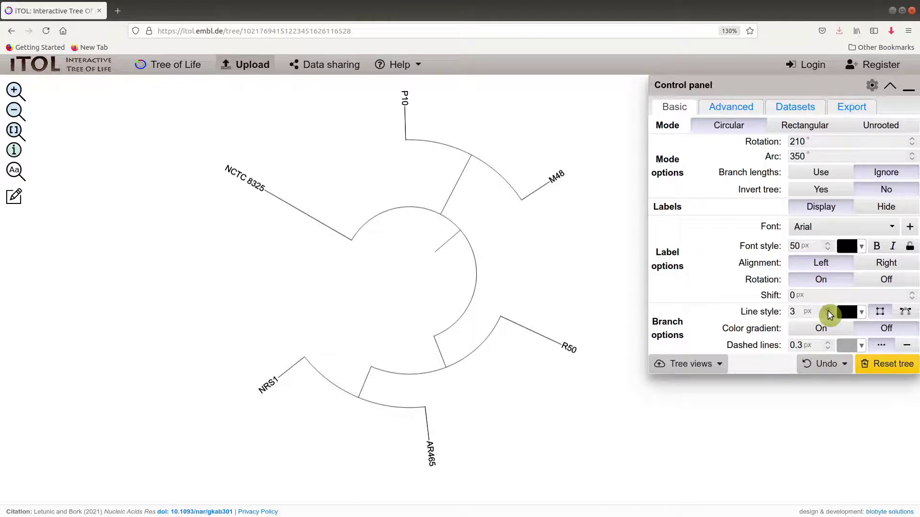
pyautogui.scroll(8, 829, 314)
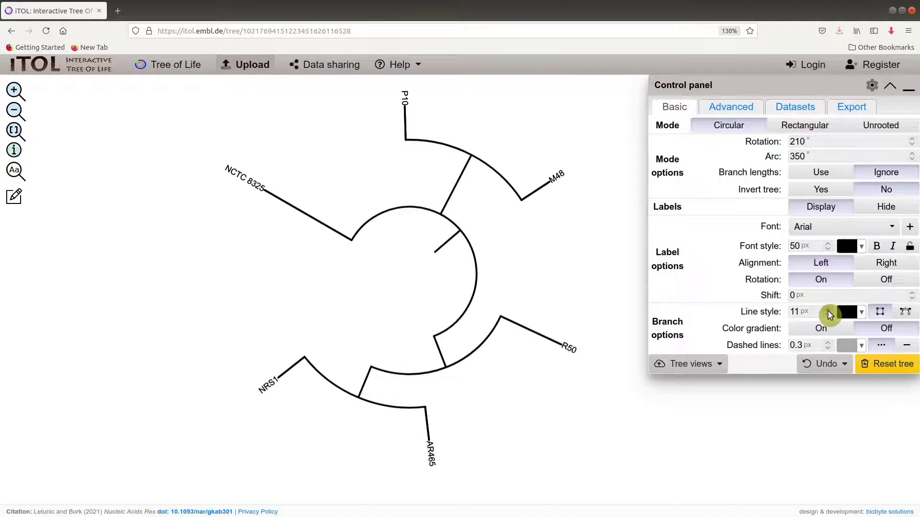
pyautogui.scroll(-10, 829, 317)
pyautogui.scroll(-5, 829, 316)
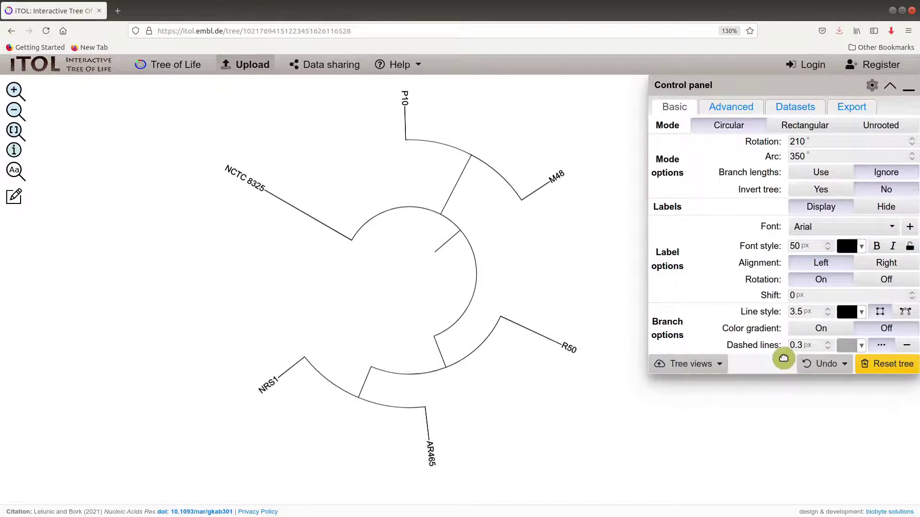
# Step: Switch to Rectangular mode, drag the leaf labels into view, and set line width to 0.5 px
pyautogui.click(803, 129)
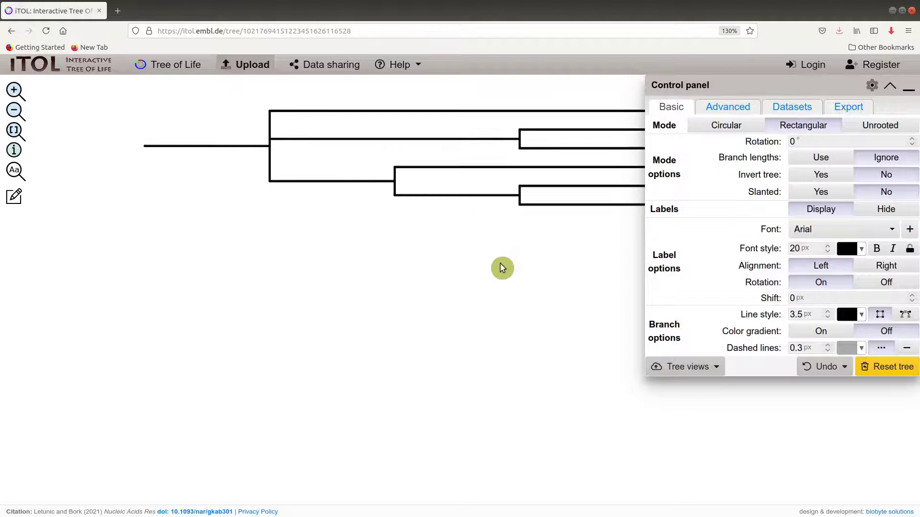
pyautogui.moveTo(499, 220); pyautogui.dragTo(441, 280)
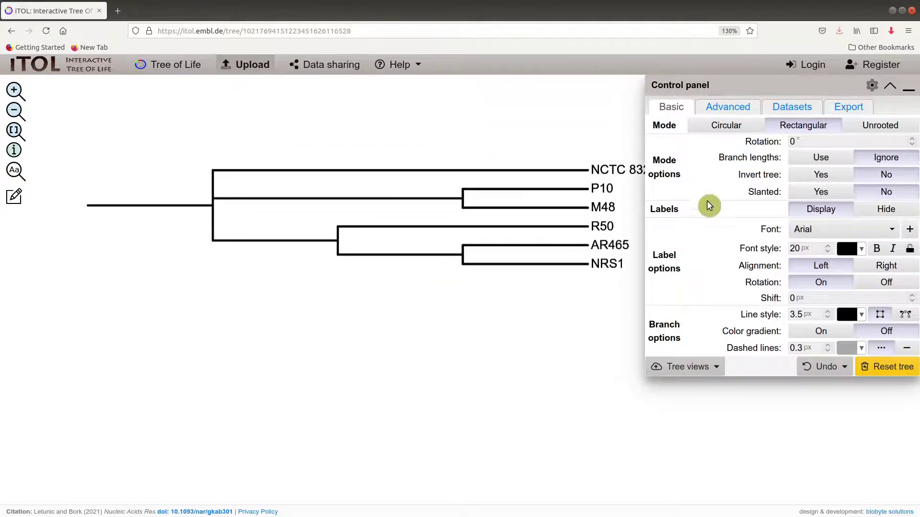
pyautogui.click(827, 318)
pyautogui.click(827, 318)
pyautogui.click(827, 319)
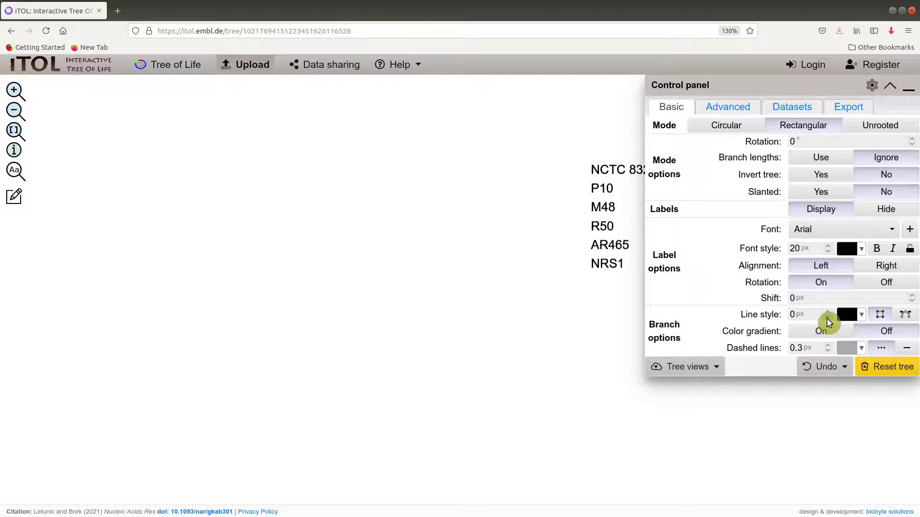
pyautogui.click(827, 312)
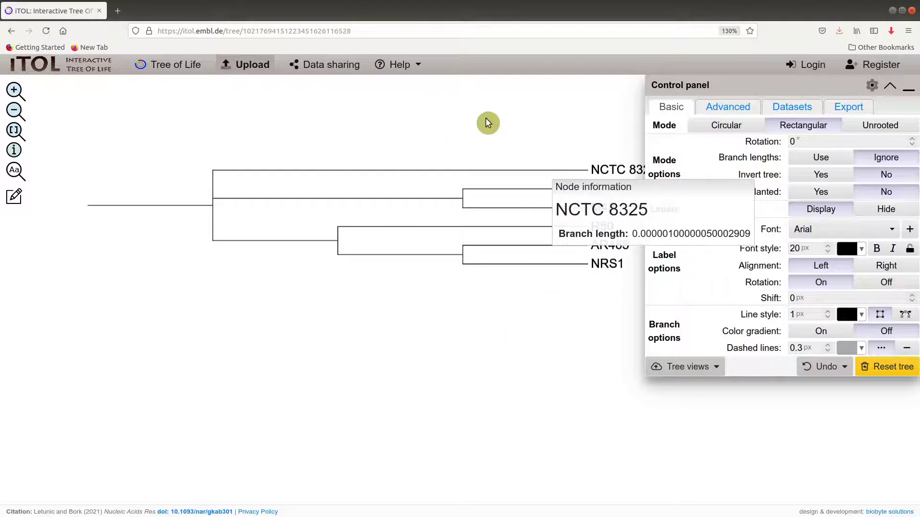
# Step: Show the Export tab with Format left at SVG: Scalable Vector Graphics
pyautogui.click(851, 113)
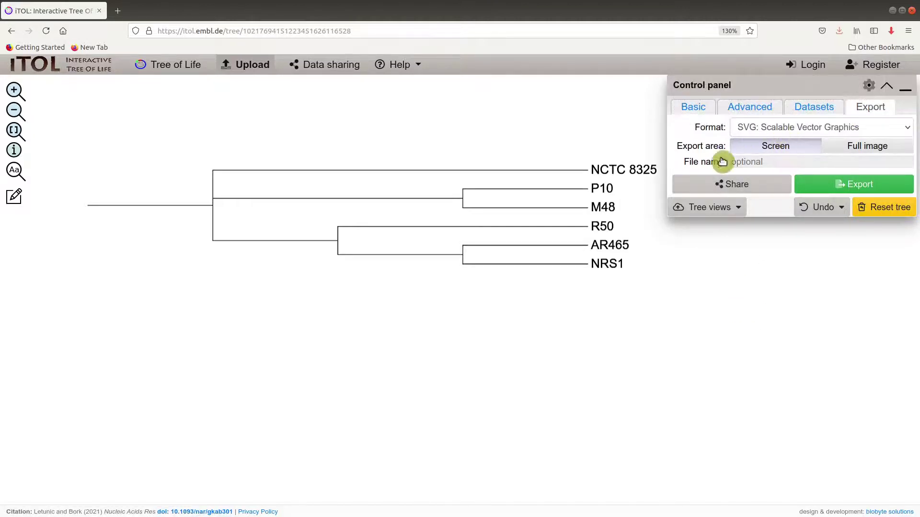
pyautogui.click(759, 131)
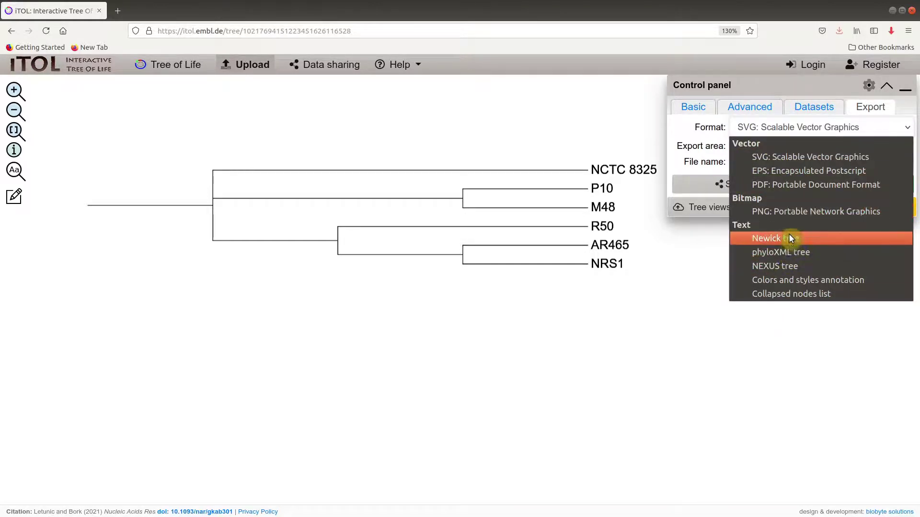
pyautogui.click(783, 405)
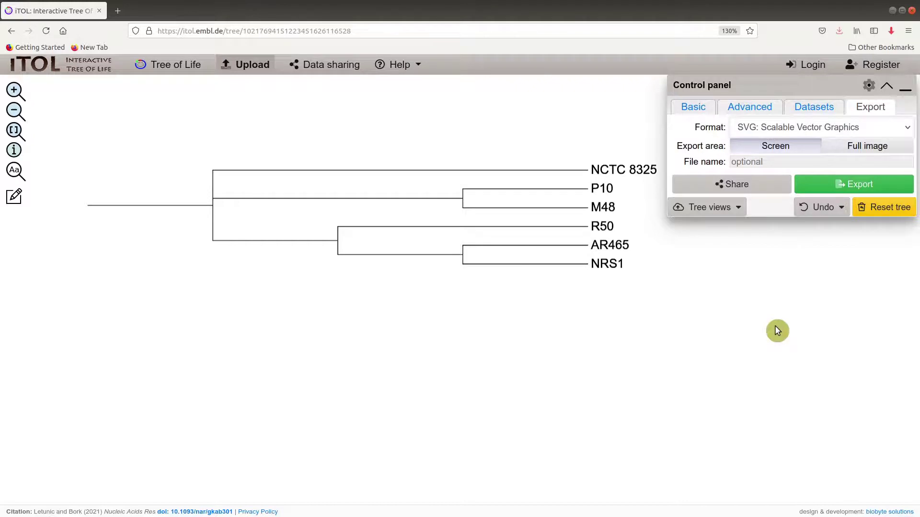
# Step: Export the Full image tree as SVG and save the file to the Desktop
pyautogui.click(870, 147)
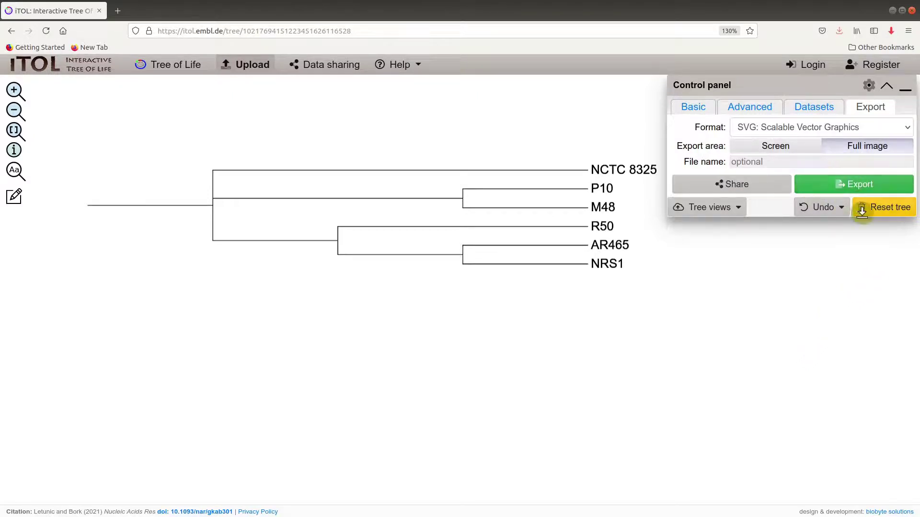
pyautogui.click(846, 189)
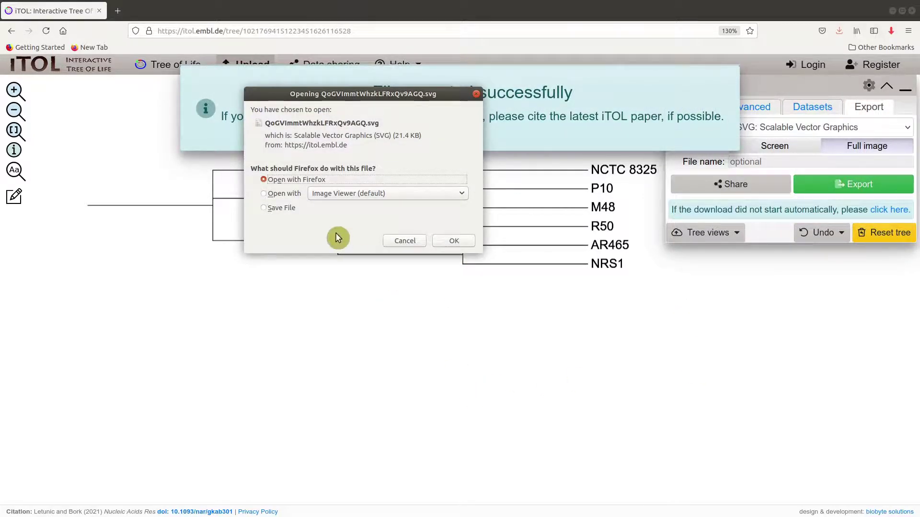
pyautogui.click(446, 239)
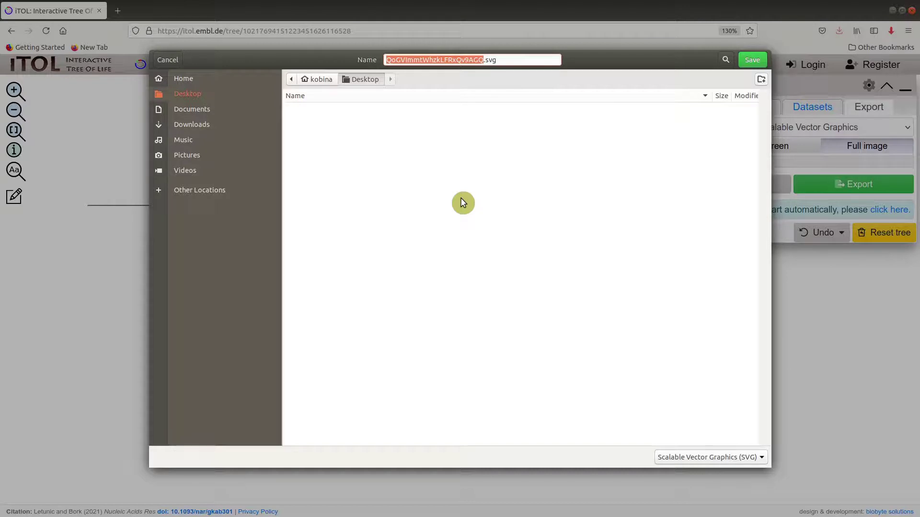
pyautogui.click(756, 60)
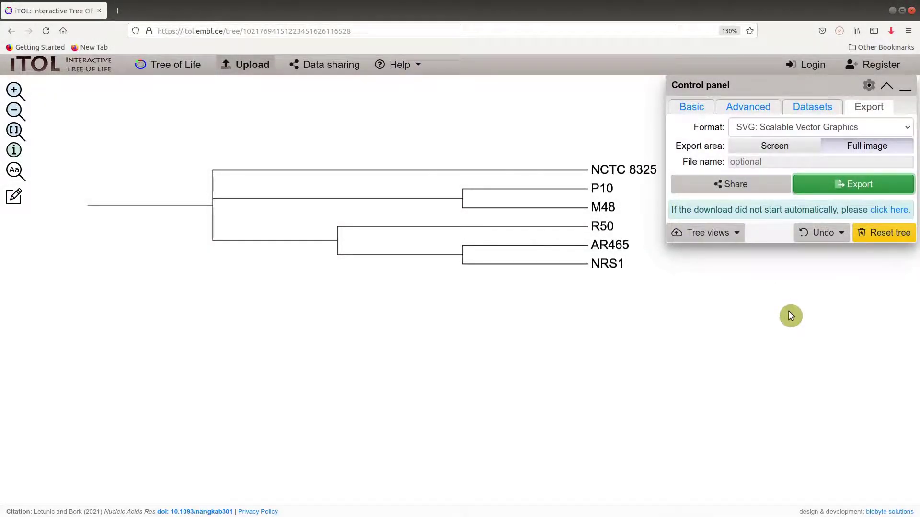
# Step: Switch iTOL's export format to PDF and save the full-image export to the Desktop
pyautogui.click(823, 133)
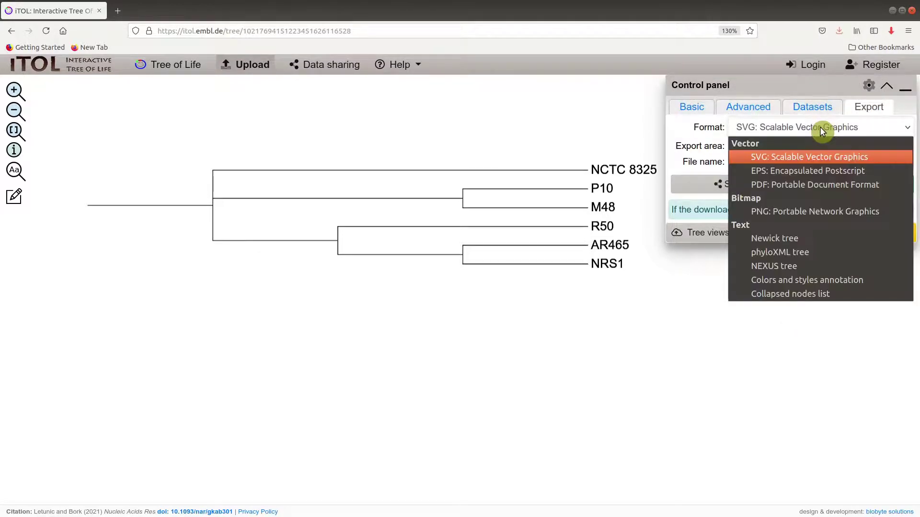
pyautogui.click(786, 186)
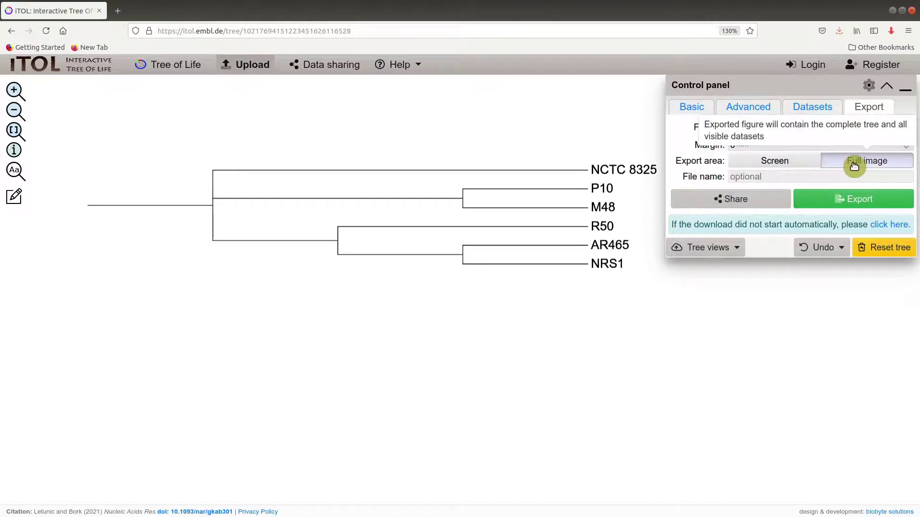
pyautogui.click(856, 205)
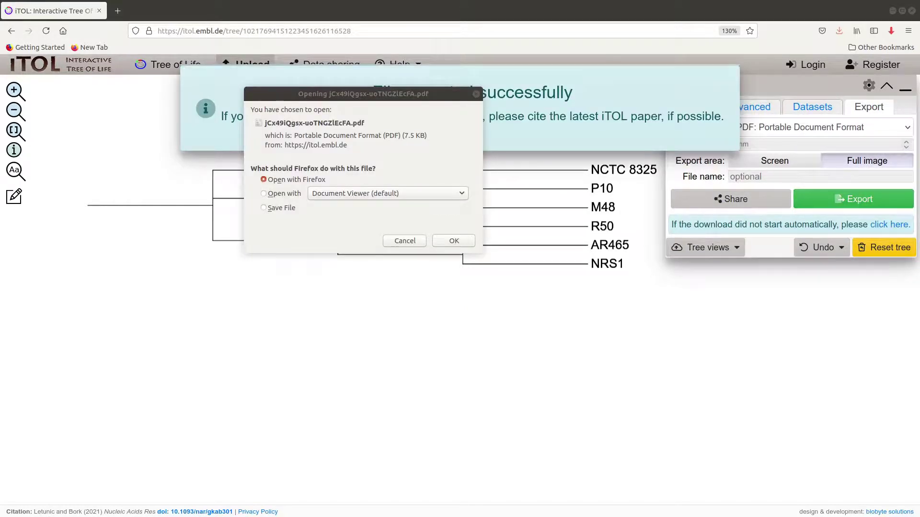
pyautogui.click(282, 210)
pyautogui.click(458, 242)
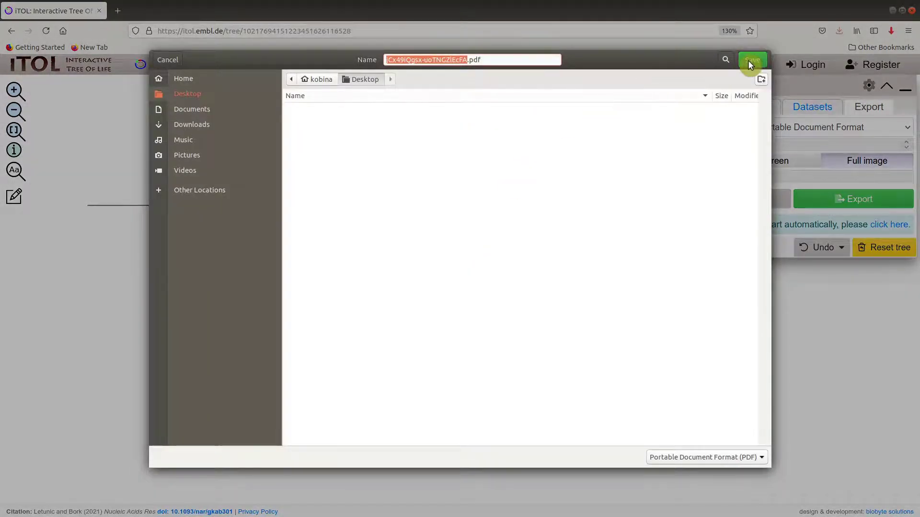
pyautogui.click(752, 60)
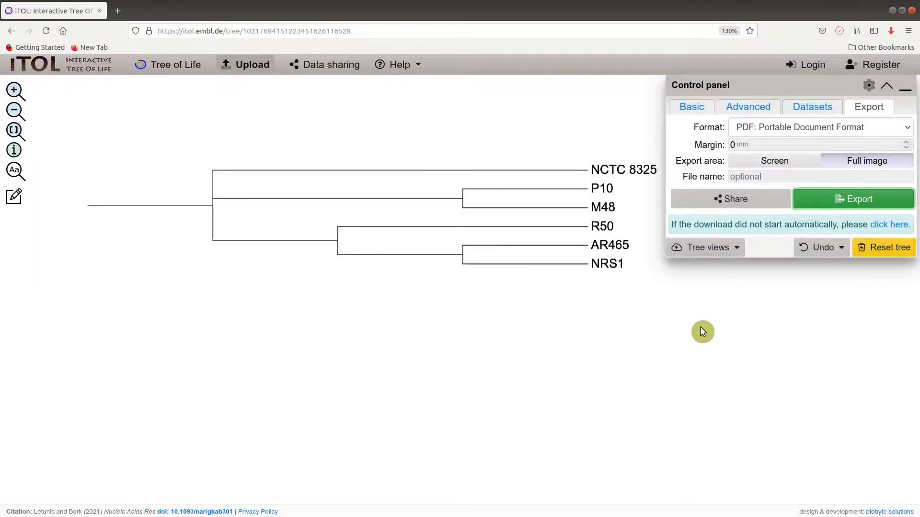
# Step: Save a full-image PNG export of the tree to the Desktop, then minimize Firefox to show Files
pyautogui.click(846, 128)
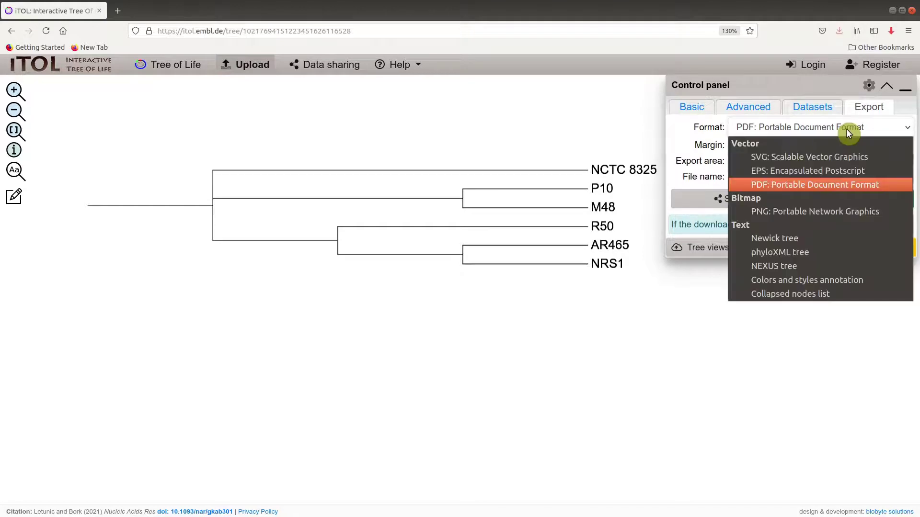
pyautogui.click(777, 215)
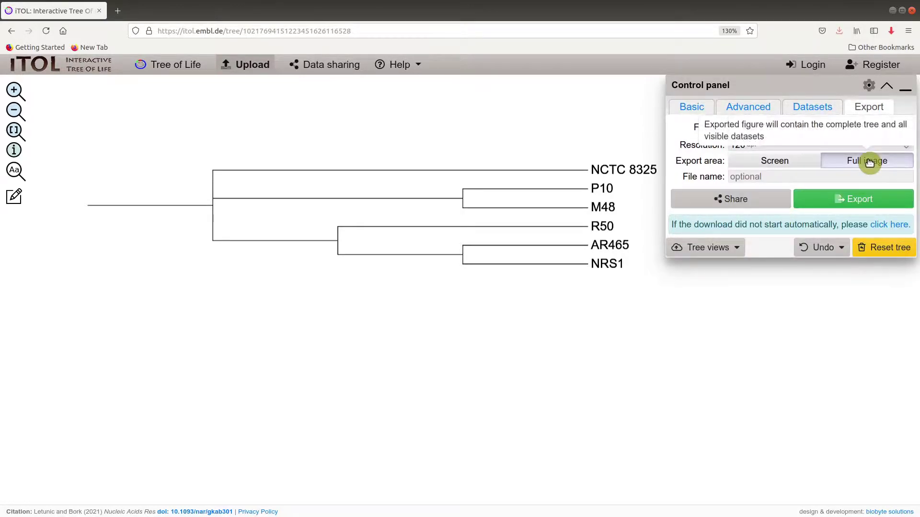
pyautogui.click(857, 199)
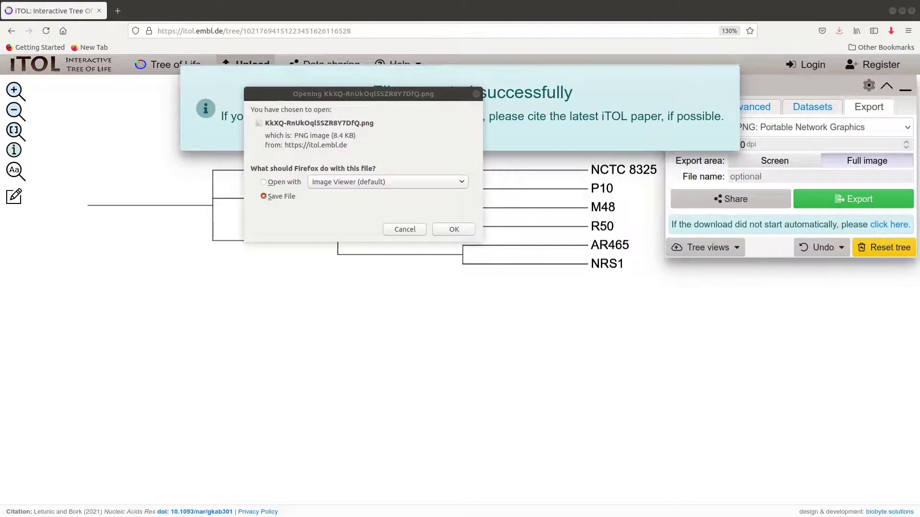
pyautogui.click(464, 231)
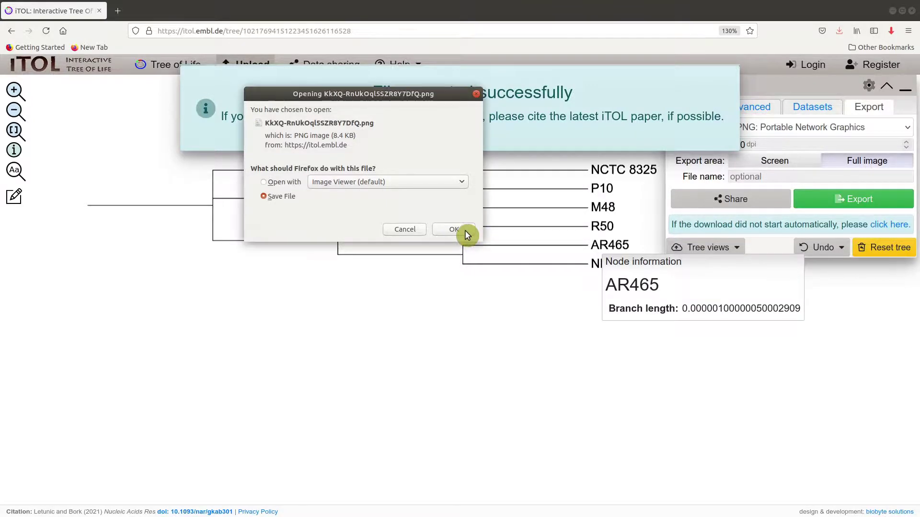
pyautogui.click(465, 230)
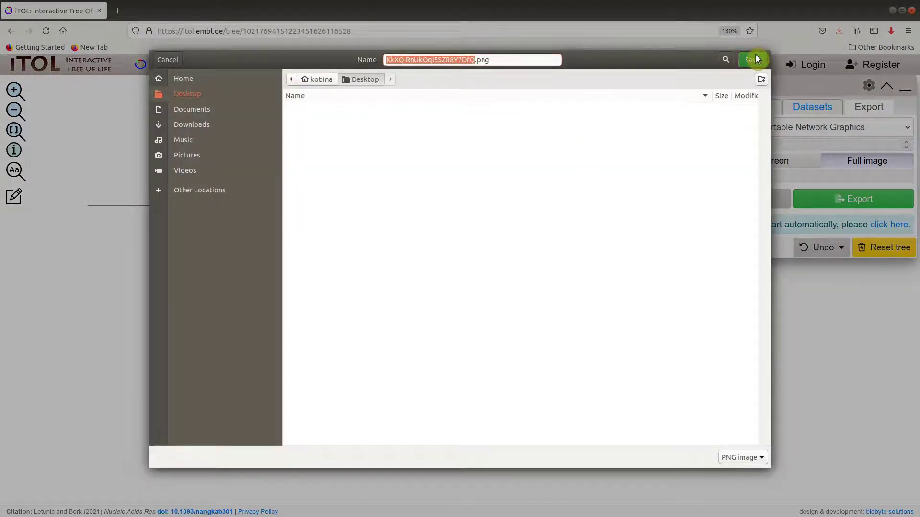
pyautogui.click(752, 59)
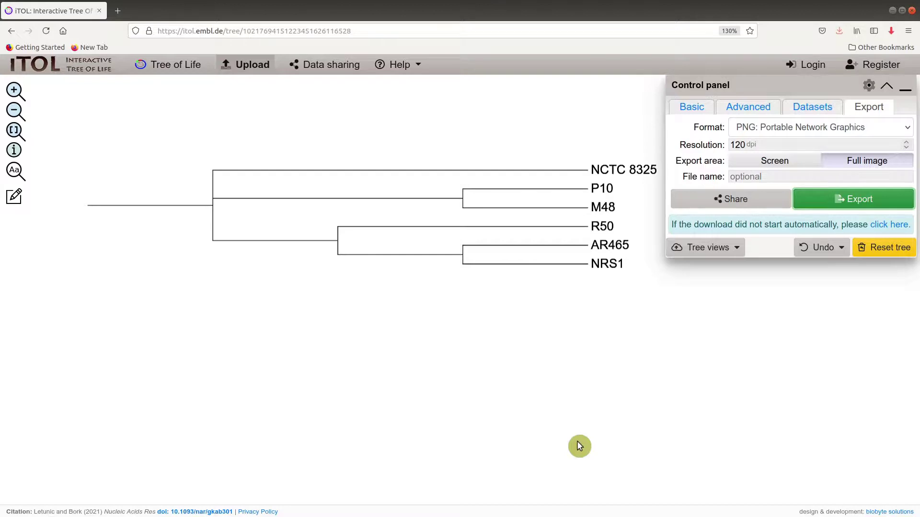
pyautogui.click(892, 13)
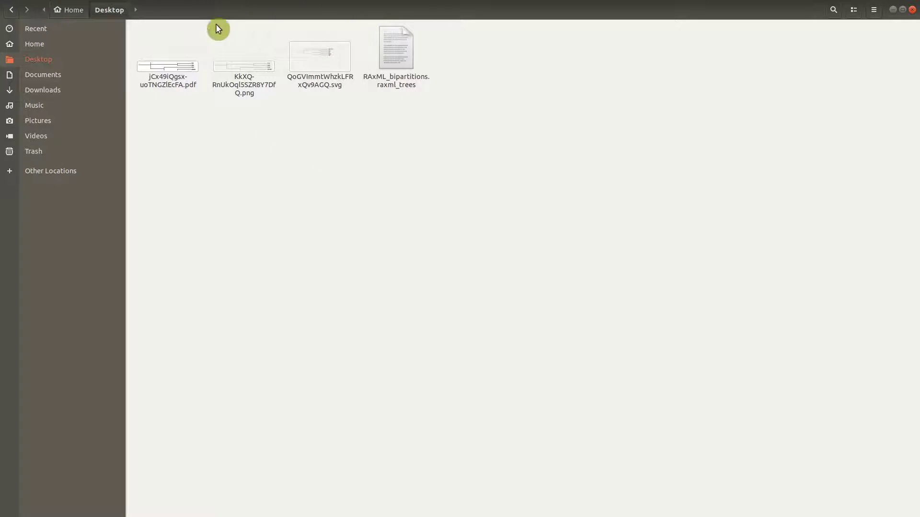
pyautogui.doubleClick(175, 67)
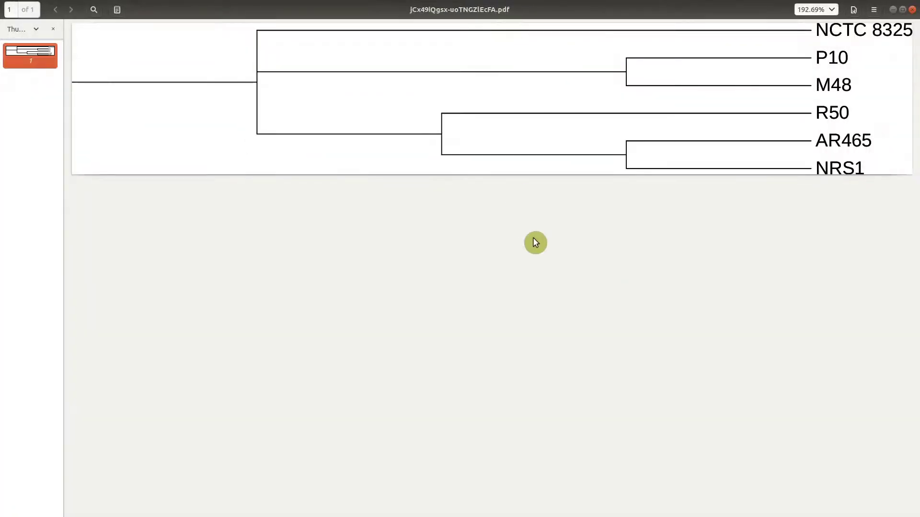
pyautogui.click(912, 10)
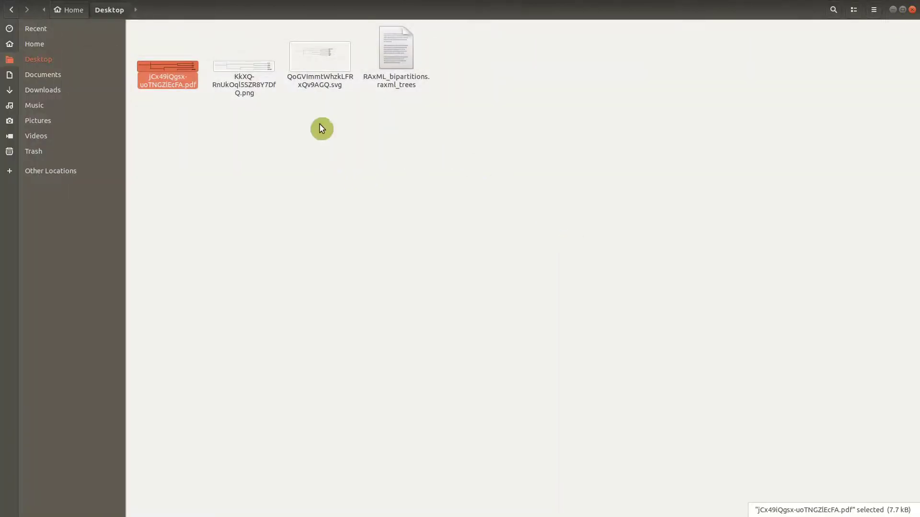
# Step: Open the exported PNG tree in Image Viewer and maximize the viewer window
pyautogui.doubleClick(249, 86)
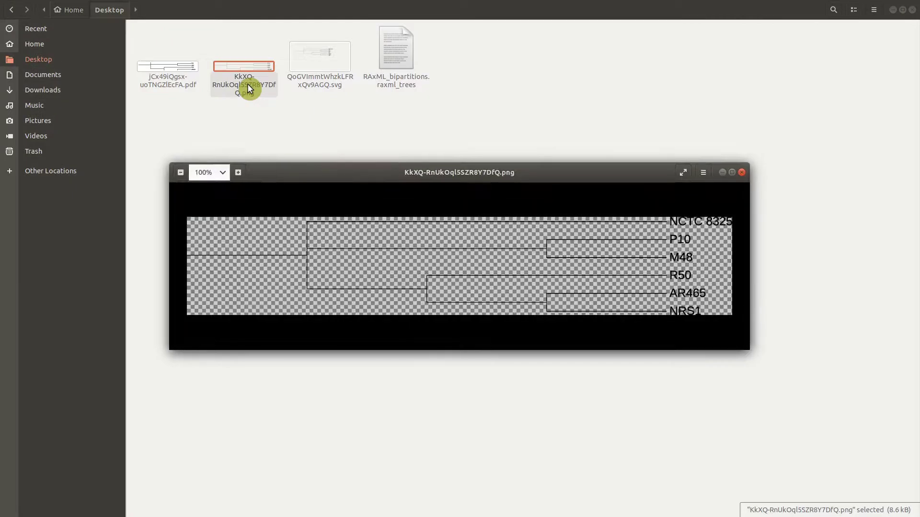
pyautogui.doubleClick(449, 172)
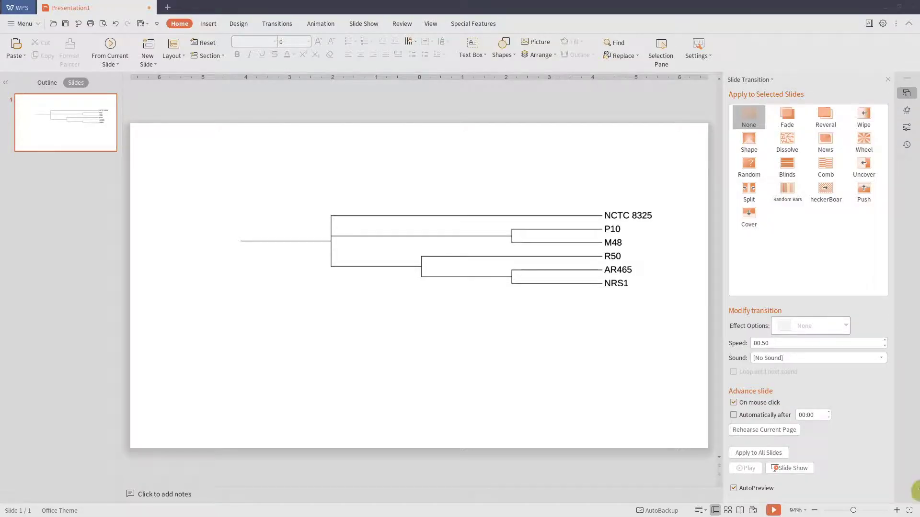
# Step: Nudge the tree picture into place on the WPS slide and deselect it
pyautogui.moveTo(483, 256); pyautogui.dragTo(438, 263)
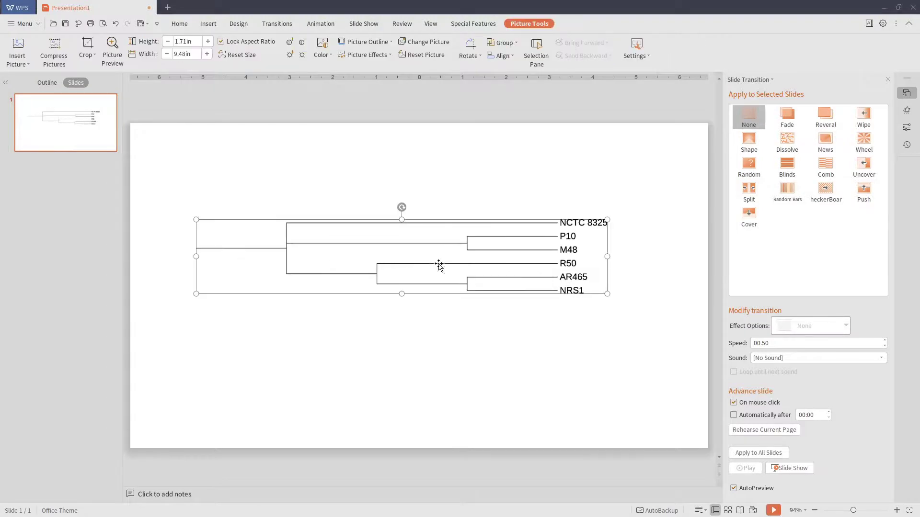
pyautogui.click(435, 375)
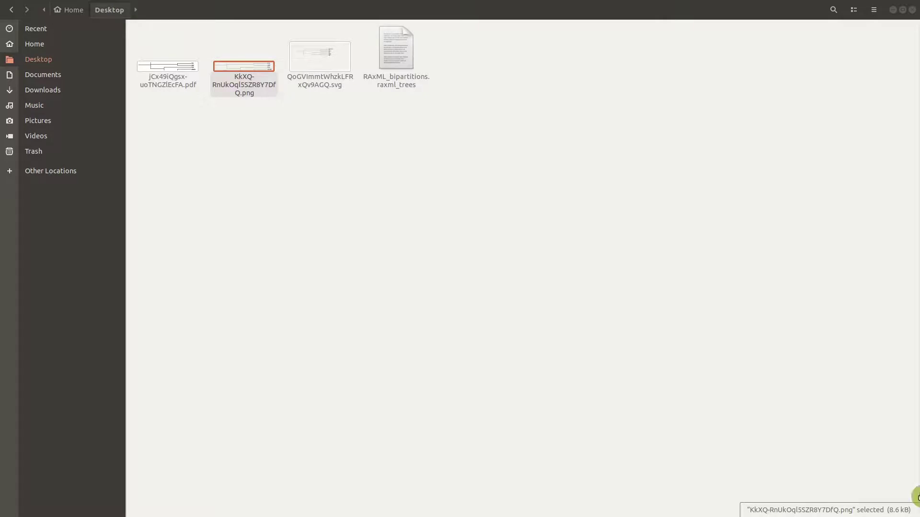
# Step: Open the Desktop's exported .svg tree file in Inkscape using Open With Other Application
pyautogui.click(298, 221)
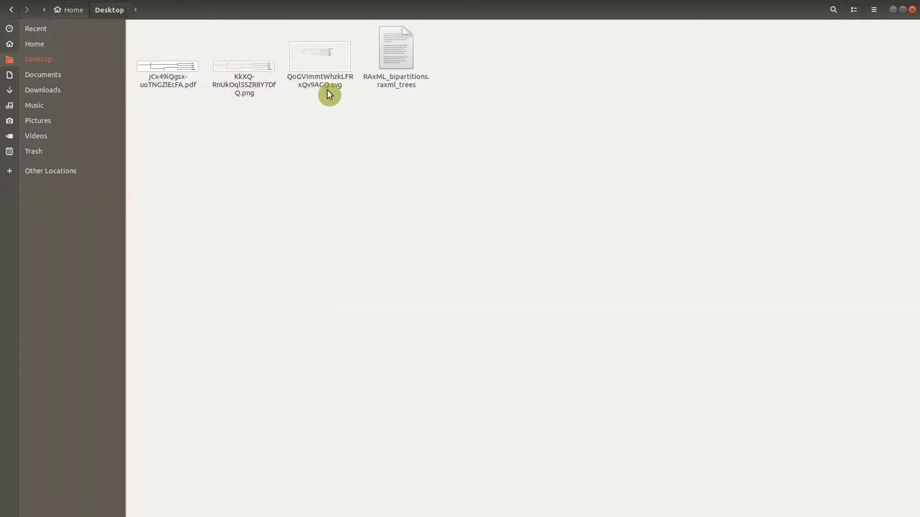
pyautogui.click(331, 72)
pyautogui.click(404, 209)
pyautogui.click(330, 79)
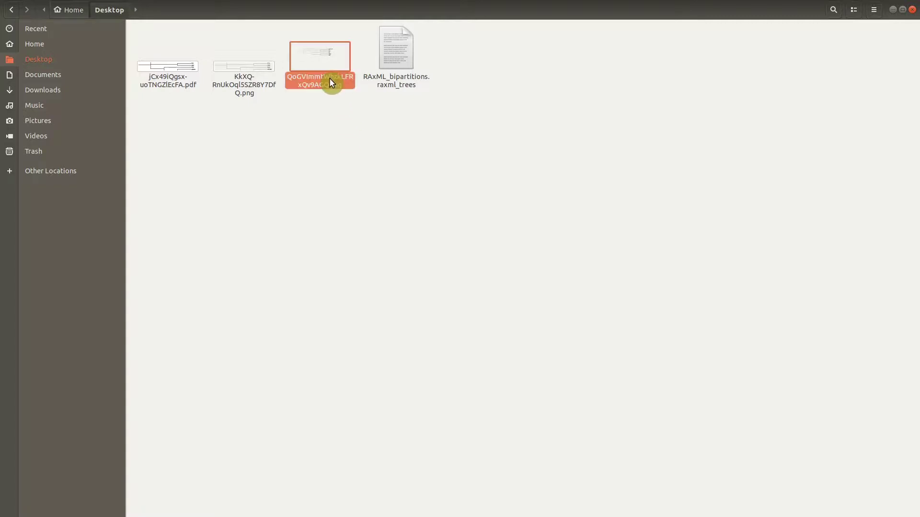
pyautogui.rightClick(330, 79)
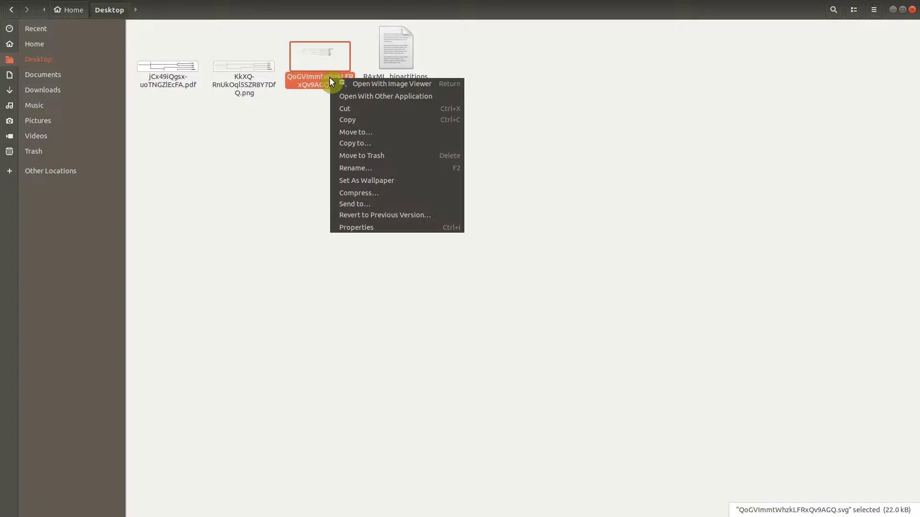
pyautogui.click(386, 95)
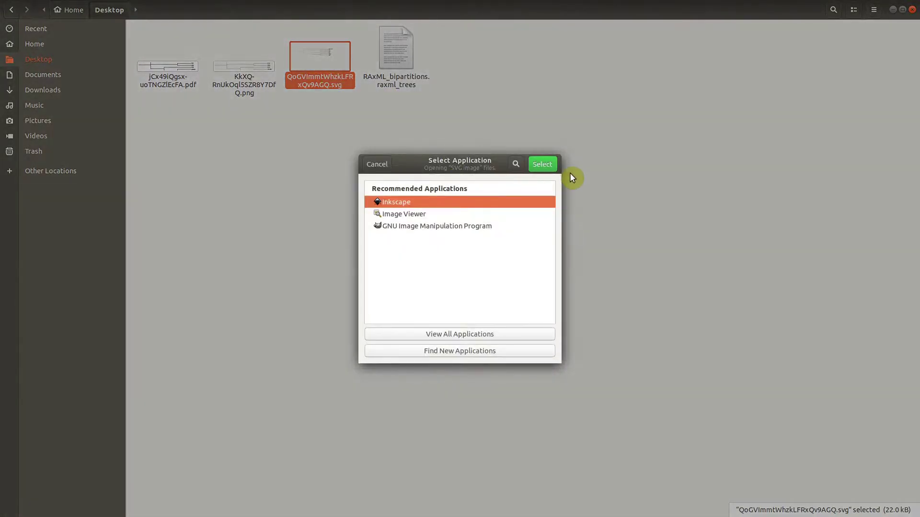
pyautogui.click(537, 163)
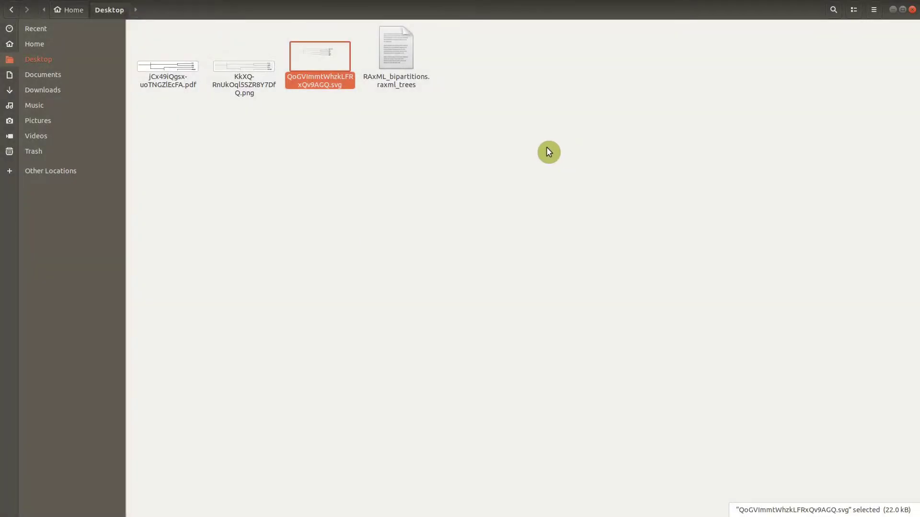
# Step: Maximize Inkscape, zoom to about 171% and centre the six strain labels in view
pyautogui.doubleClick(334, 12)
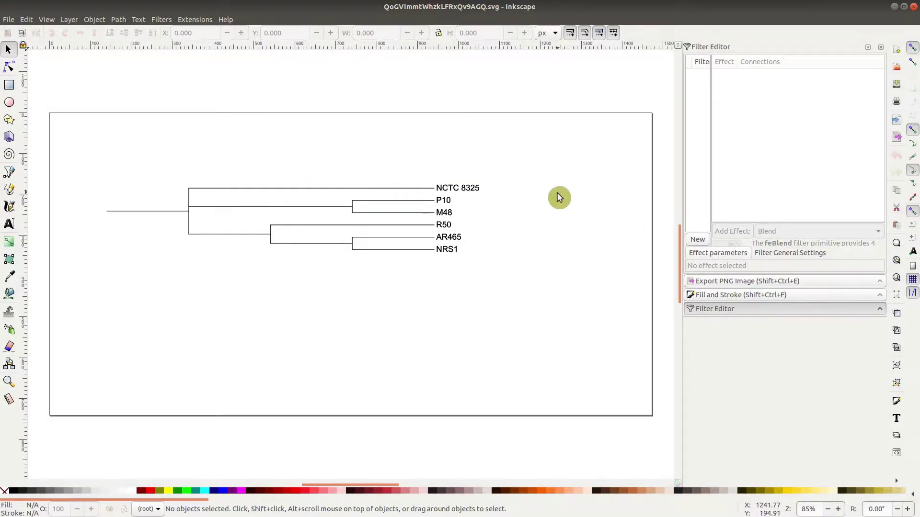
pyautogui.scroll(3, 446, 238)
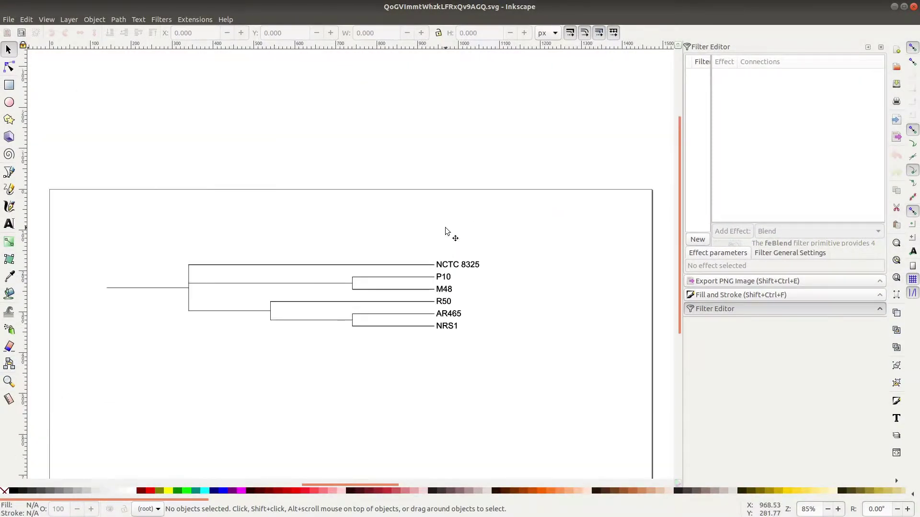
pyautogui.scroll(2, 449, 240)
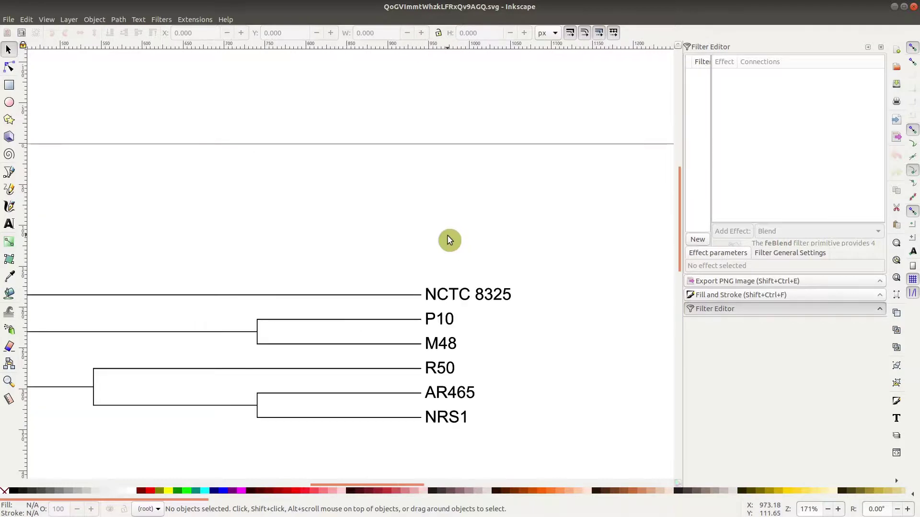
pyautogui.rightClick(374, 248)
pyautogui.click(680, 191)
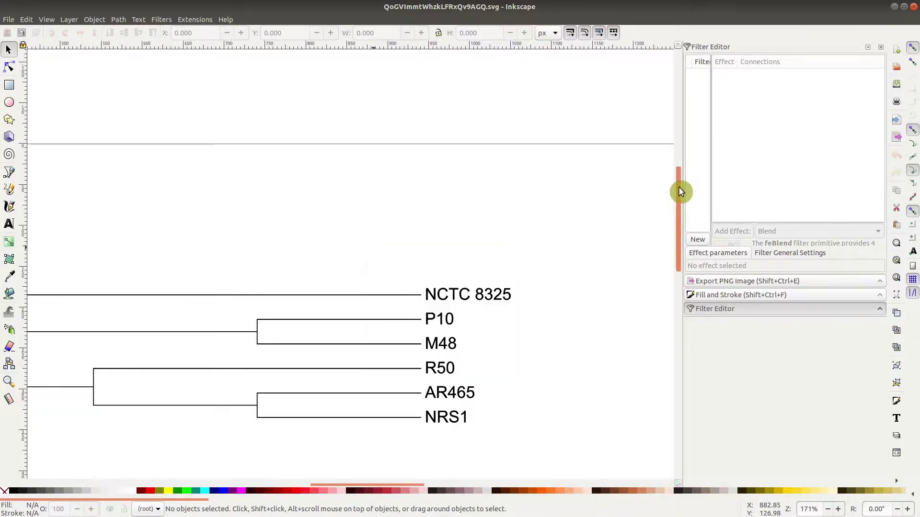
pyautogui.moveTo(680, 192); pyautogui.dragTo(680, 243)
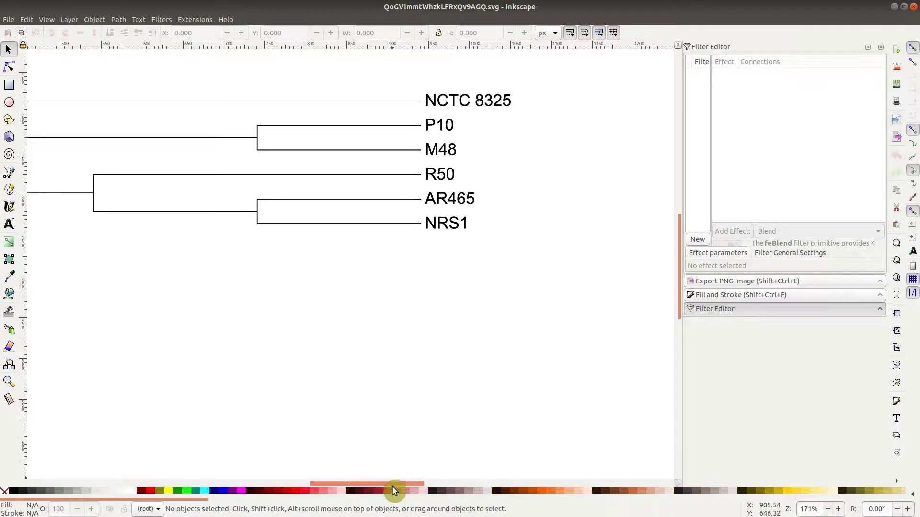
pyautogui.moveTo(392, 487); pyautogui.dragTo(370, 486)
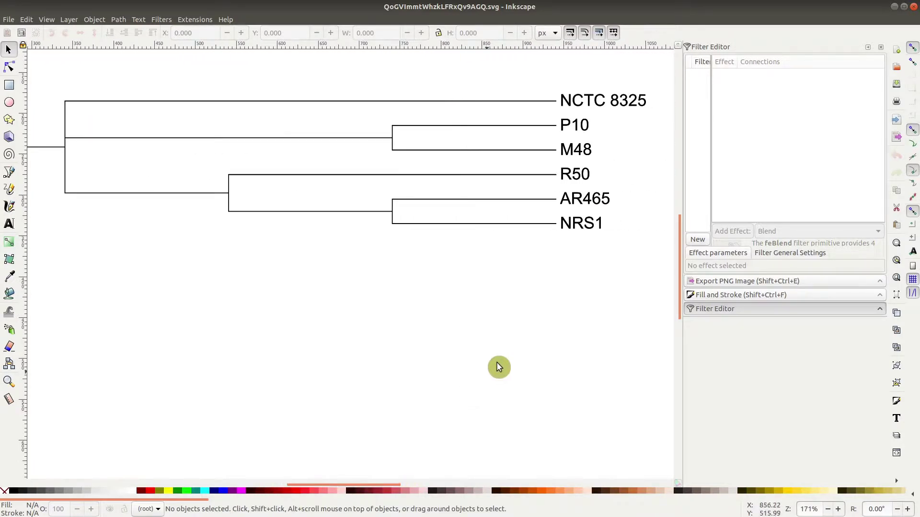
# Step: Drill into the tree groups to the NCTC 8325 label and delete '8325' so it reads 'NCTC'
pyautogui.click(603, 101)
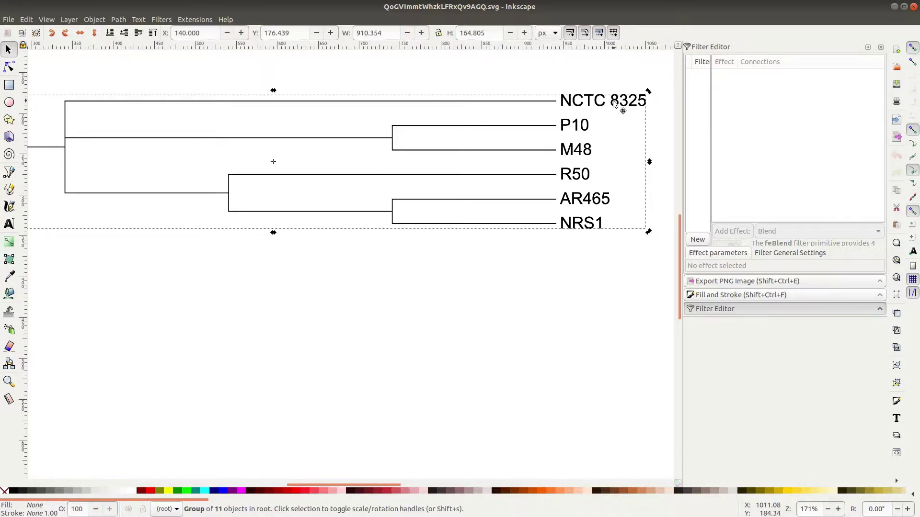
pyautogui.doubleClick(614, 102)
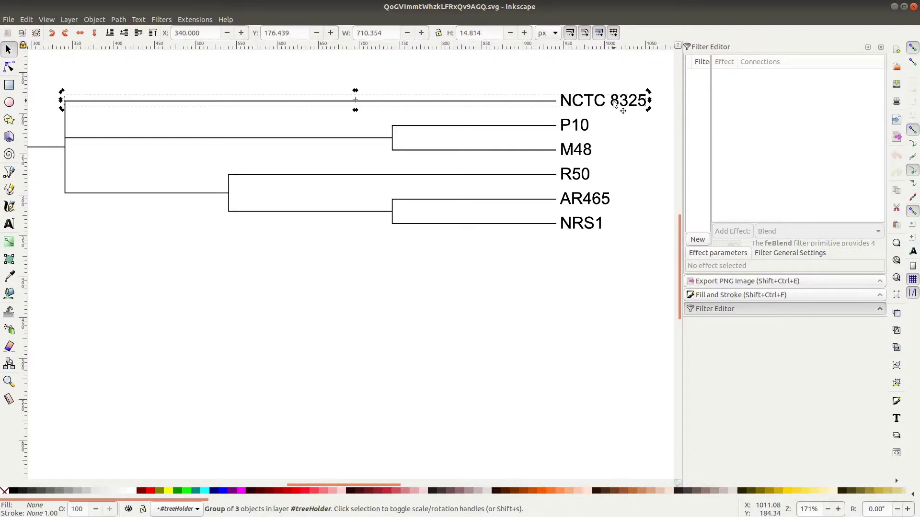
pyautogui.click(615, 102)
pyautogui.doubleClick(615, 102)
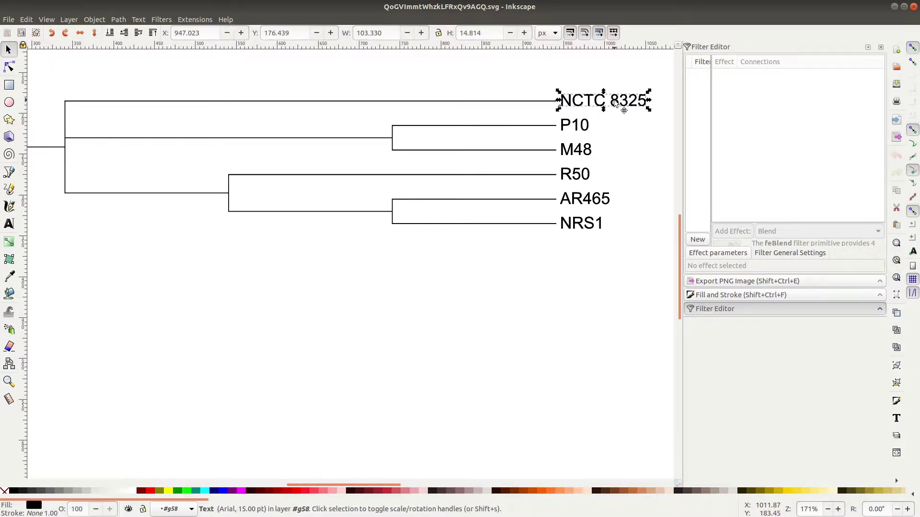
pyautogui.doubleClick(616, 103)
pyautogui.press('BackSpace')
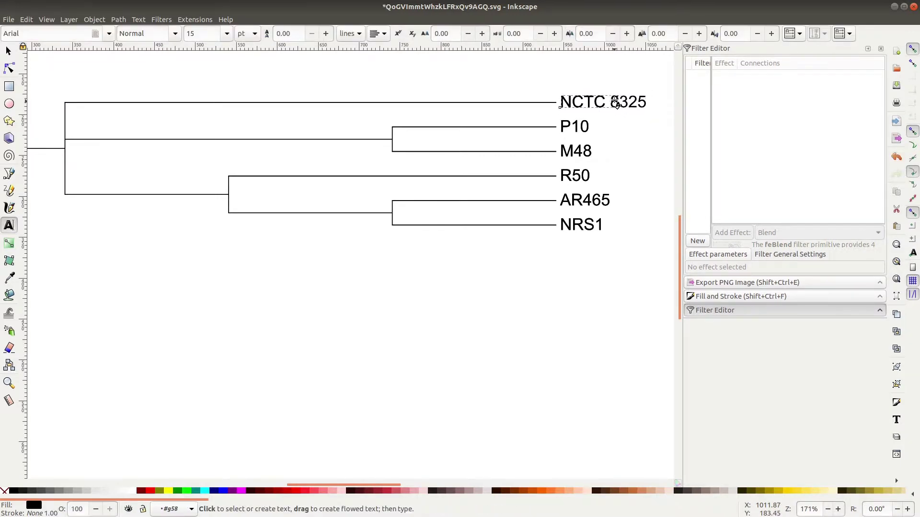
pyautogui.press('Left')
pyautogui.click(655, 126)
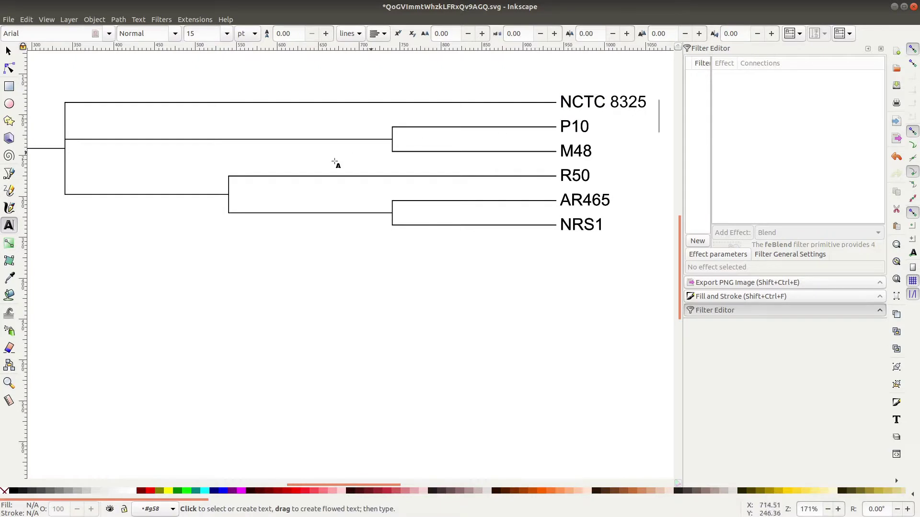
pyautogui.click(610, 103)
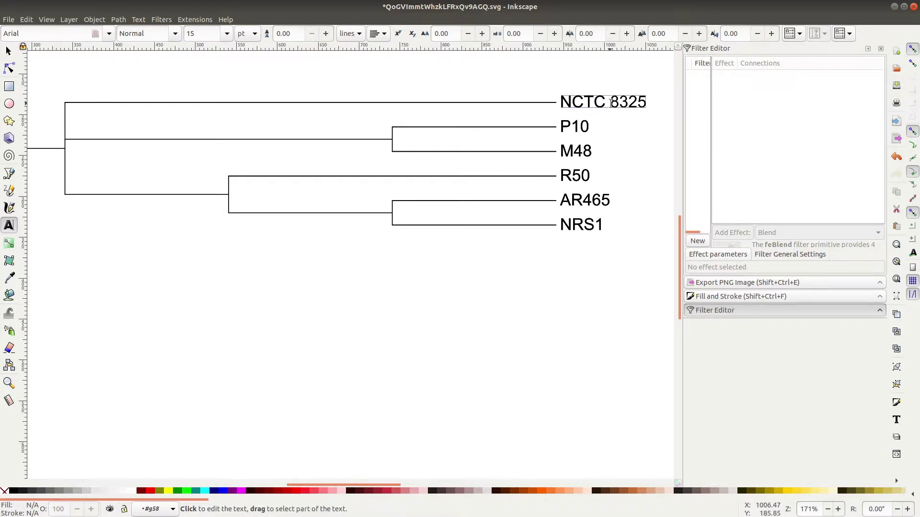
pyautogui.press('Delete')
pyautogui.press('Delete')
pyautogui.press('Delete')
pyautogui.press('Delete')
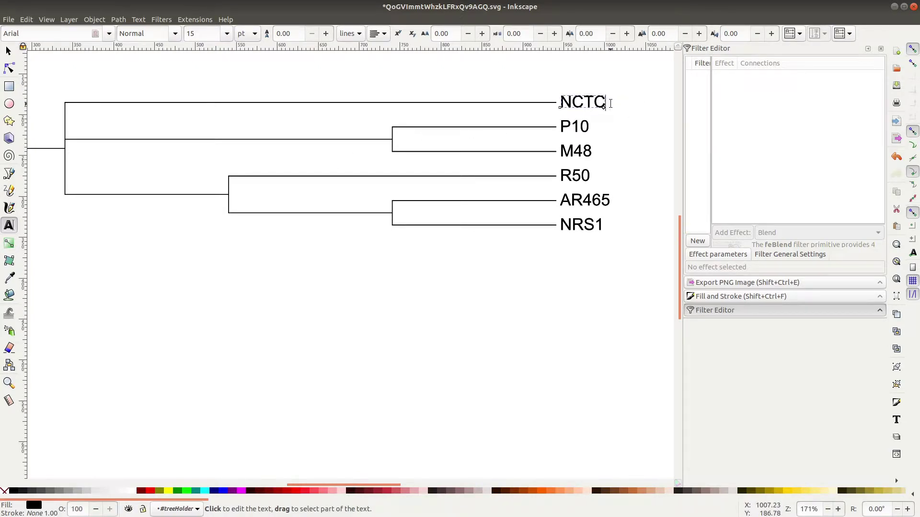
pyautogui.click(414, 344)
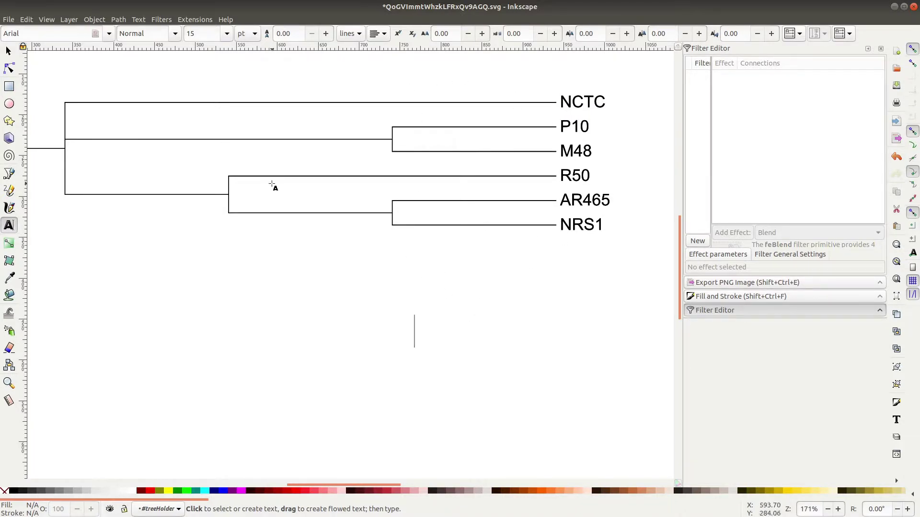
# Step: Set the NCTC branch line's stroke paint to red (eb0000ff) in Fill and Stroke
pyautogui.click(8, 50)
pyautogui.click(237, 101)
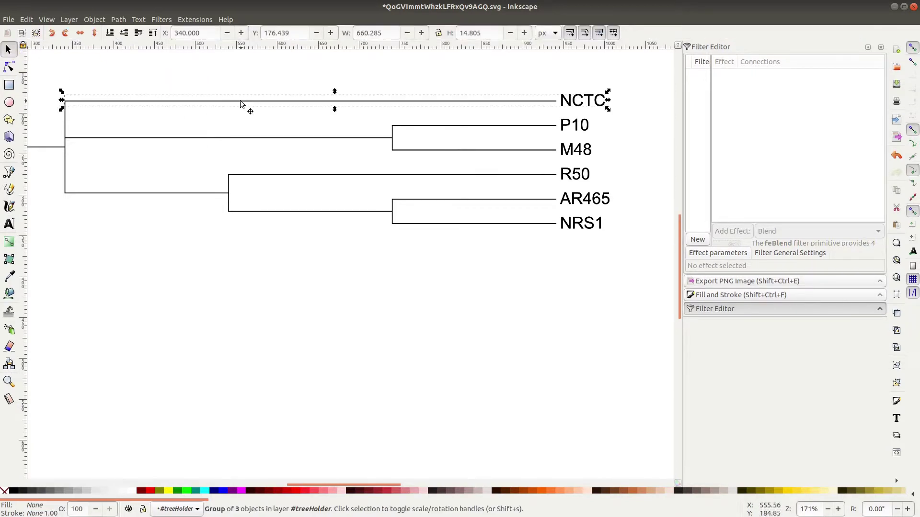
pyautogui.doubleClick(241, 102)
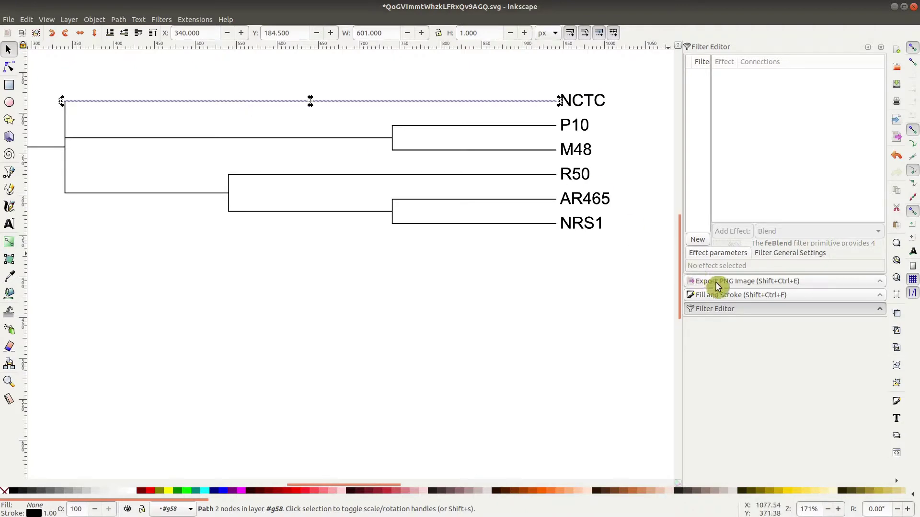
pyautogui.click(737, 296)
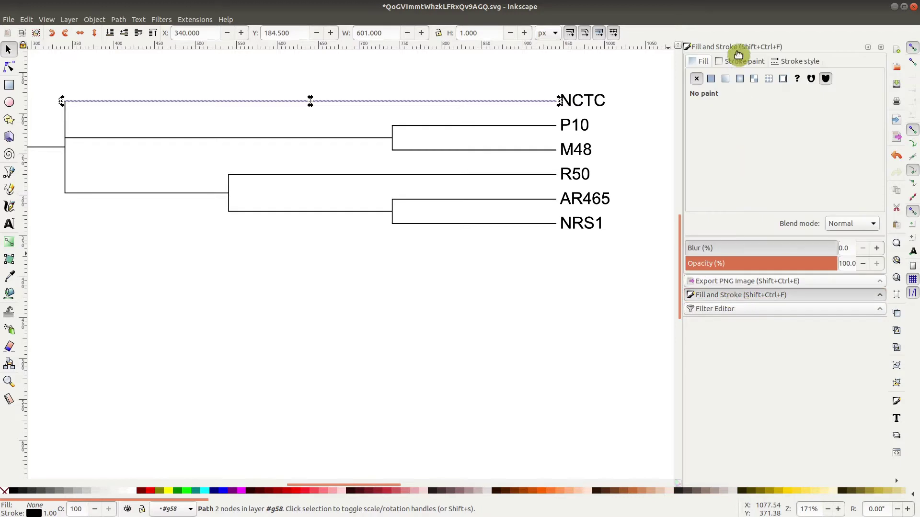
pyautogui.click(738, 64)
pyautogui.click(813, 124)
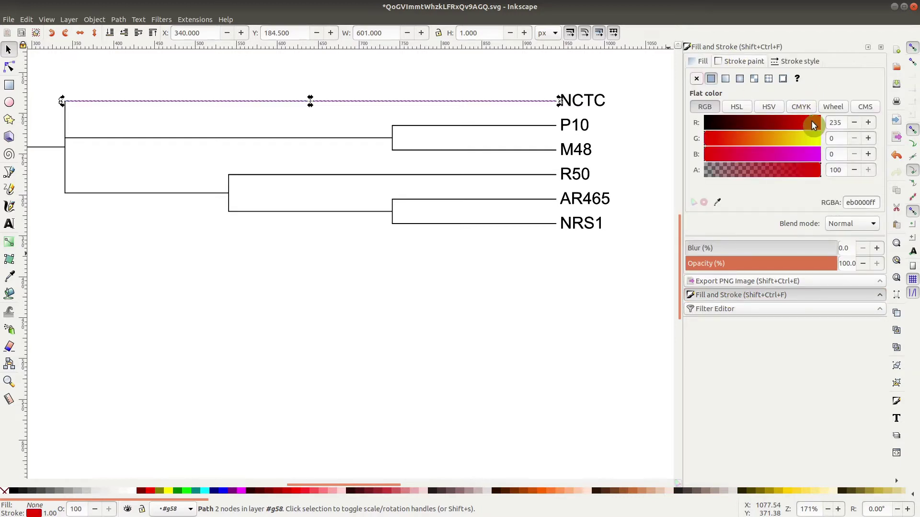
pyautogui.click(606, 292)
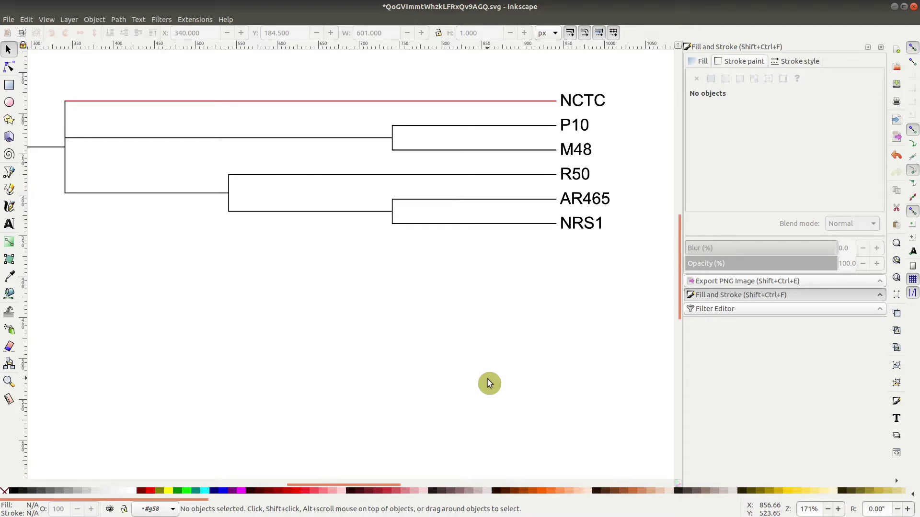
pyautogui.click(894, 10)
pyautogui.click(495, 213)
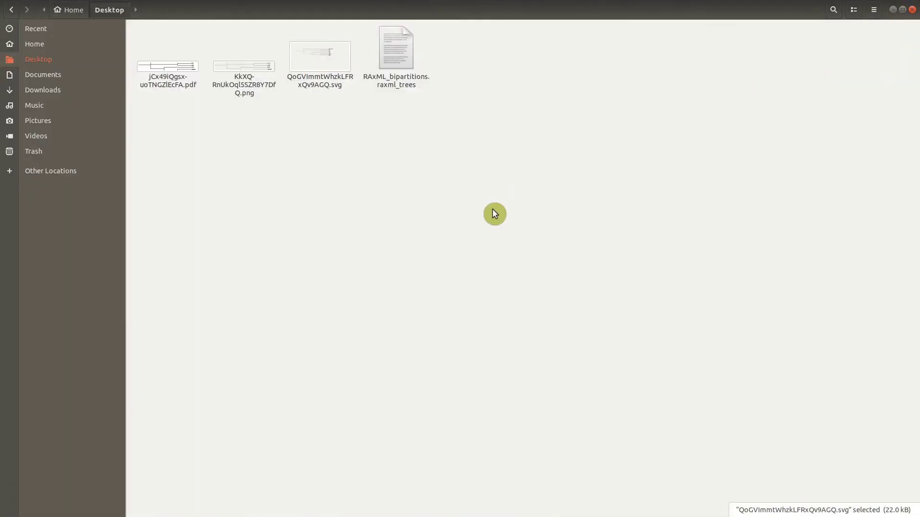